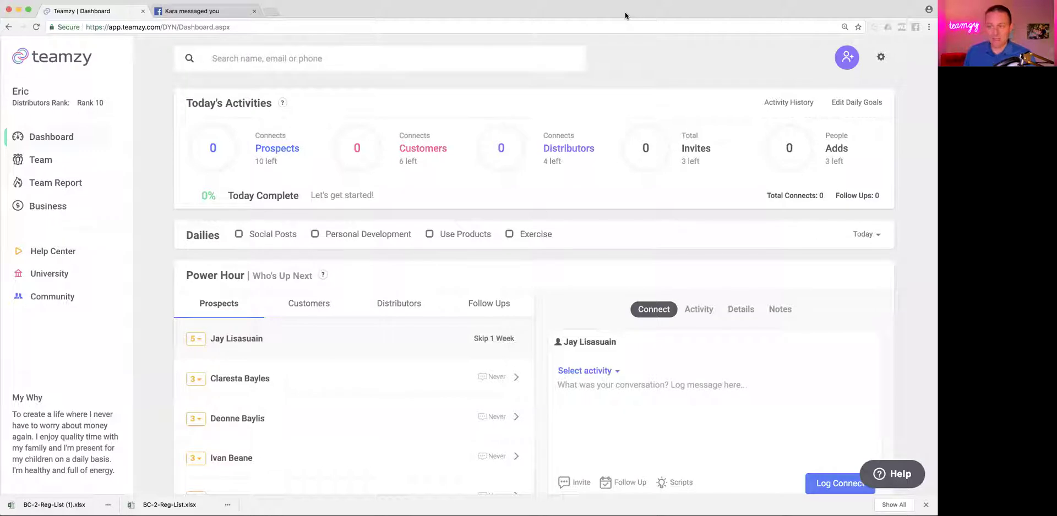
- Open the Setup Wizard, pass the Facebook Messenger updates page without subscribing, and start the setup
{"action": "left_click", "coordinate": [881, 61]}
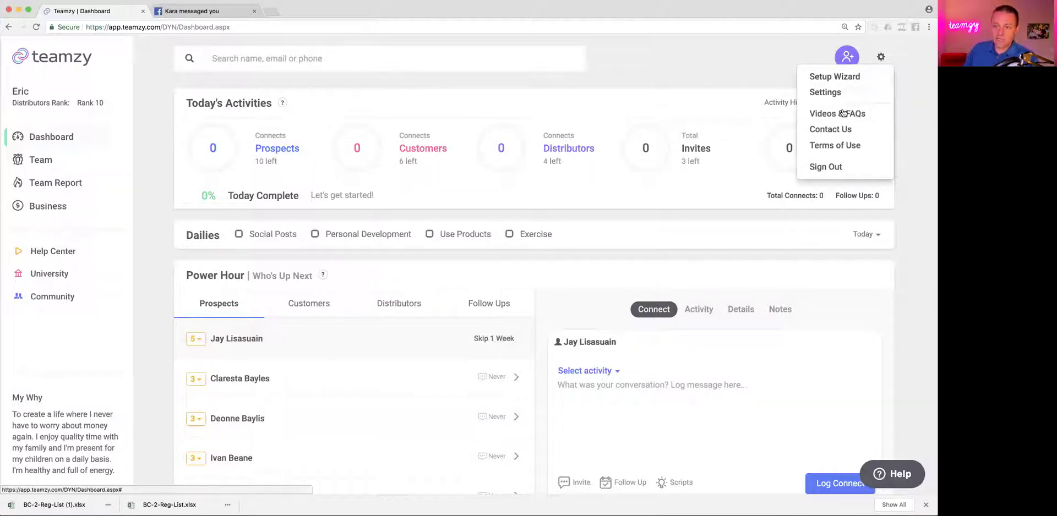
{"action": "left_click", "coordinate": [832, 77]}
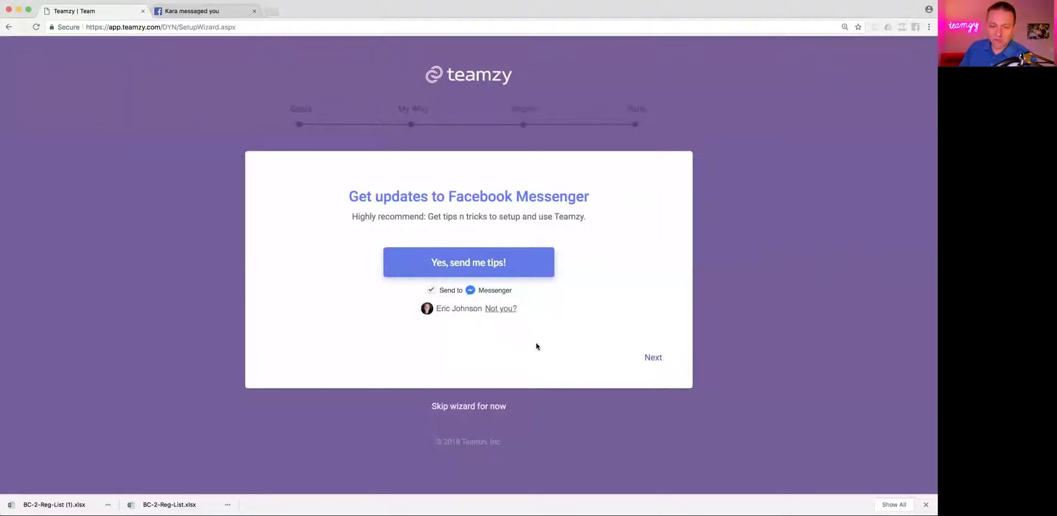
{"action": "left_click", "coordinate": [654, 358]}
{"action": "scroll", "coordinate": [656, 359], "scroll_direction": "down", "scroll_amount": 5}
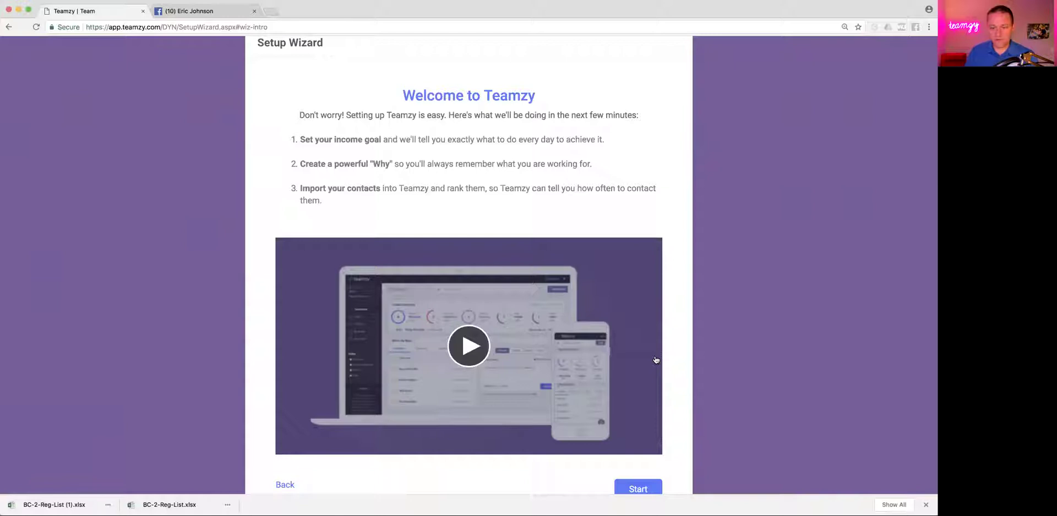
{"action": "scroll", "coordinate": [656, 360], "scroll_direction": "down", "scroll_amount": 2}
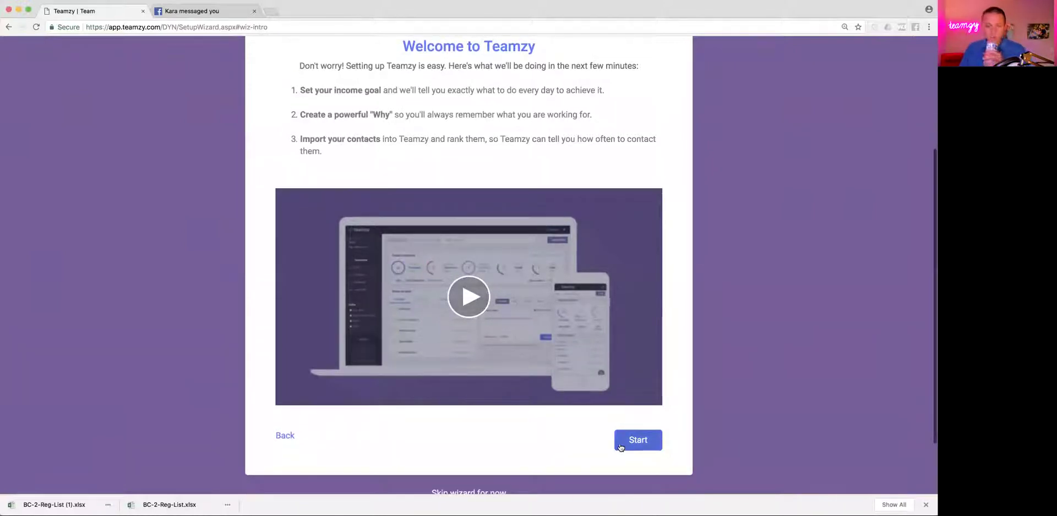
{"action": "left_click", "coordinate": [638, 446]}
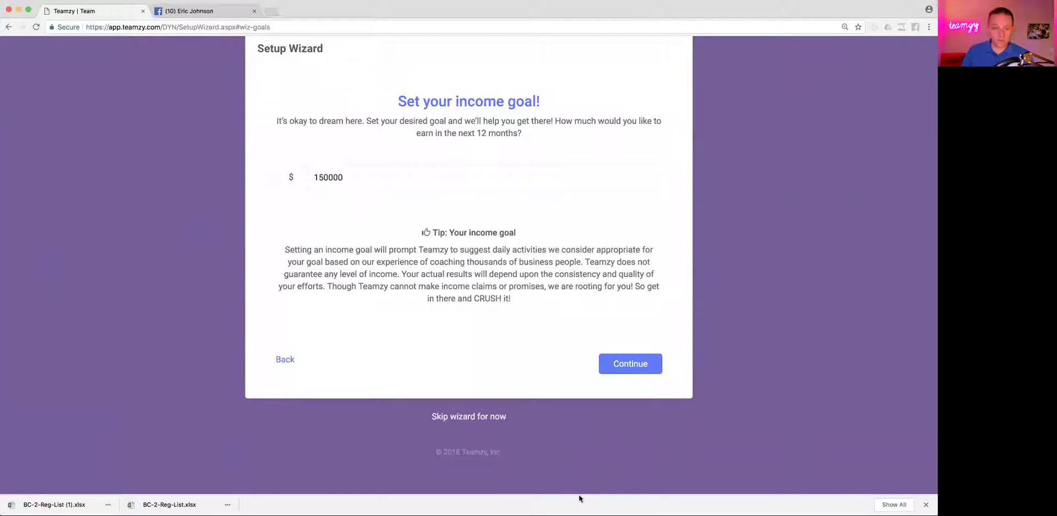
- Accept the 150000 income goal and continue through the connects explanation to the daily goals breakdown
{"action": "left_click", "coordinate": [629, 368]}
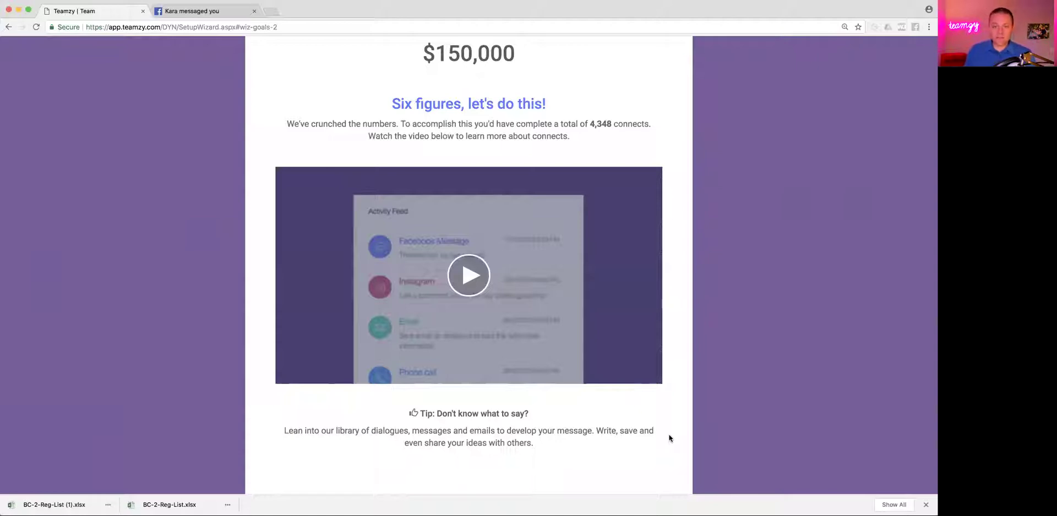
{"action": "scroll", "coordinate": [668, 437], "scroll_direction": "down", "scroll_amount": 2}
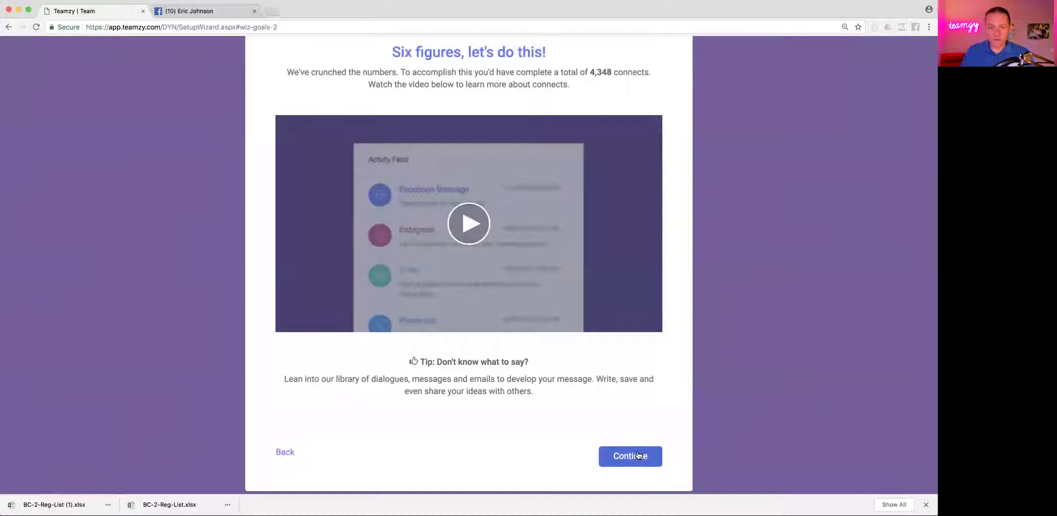
{"action": "left_click", "coordinate": [638, 456]}
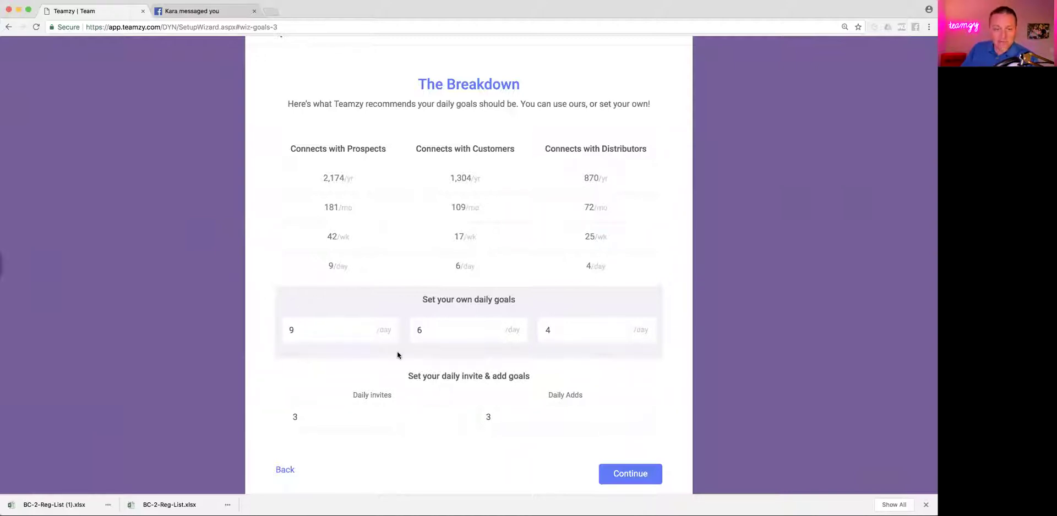
- Set the daily goal for connects with prospects to 10
{"action": "scroll", "coordinate": [430, 358], "scroll_direction": "down", "scroll_amount": 1}
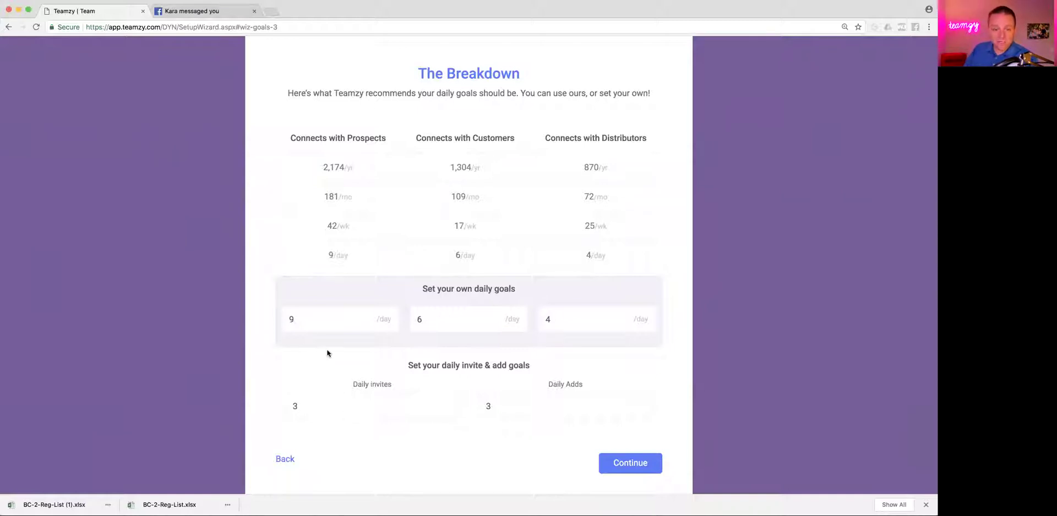
{"action": "left_click", "coordinate": [329, 412]}
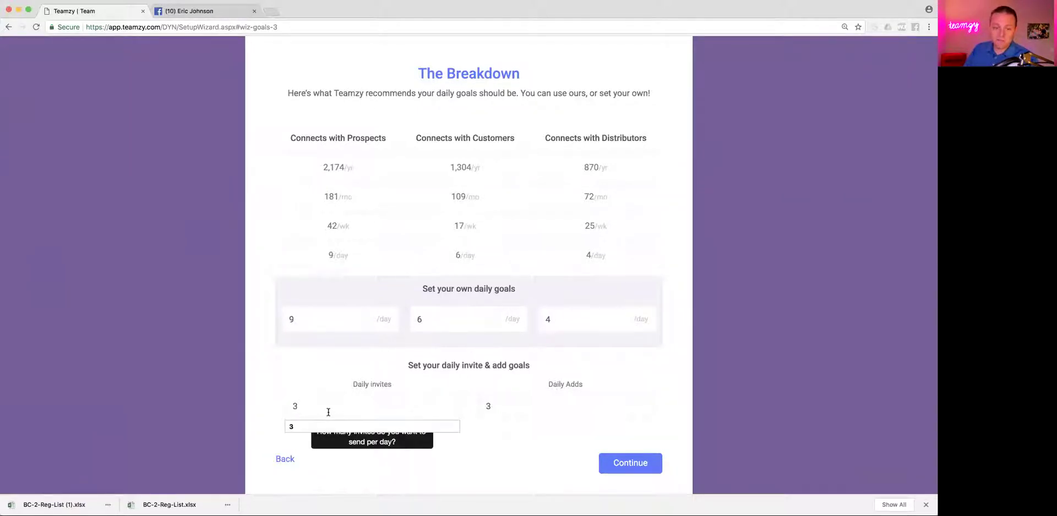
{"action": "left_click", "coordinate": [423, 455]}
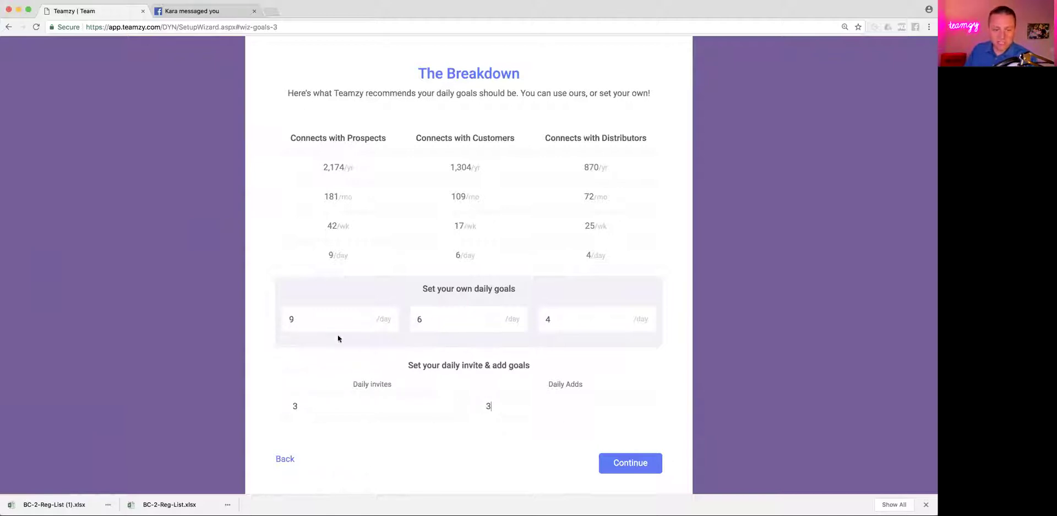
{"action": "left_click", "coordinate": [322, 325]}
{"action": "key", "text": "BackSpace"}
{"action": "type", "text": "10"}
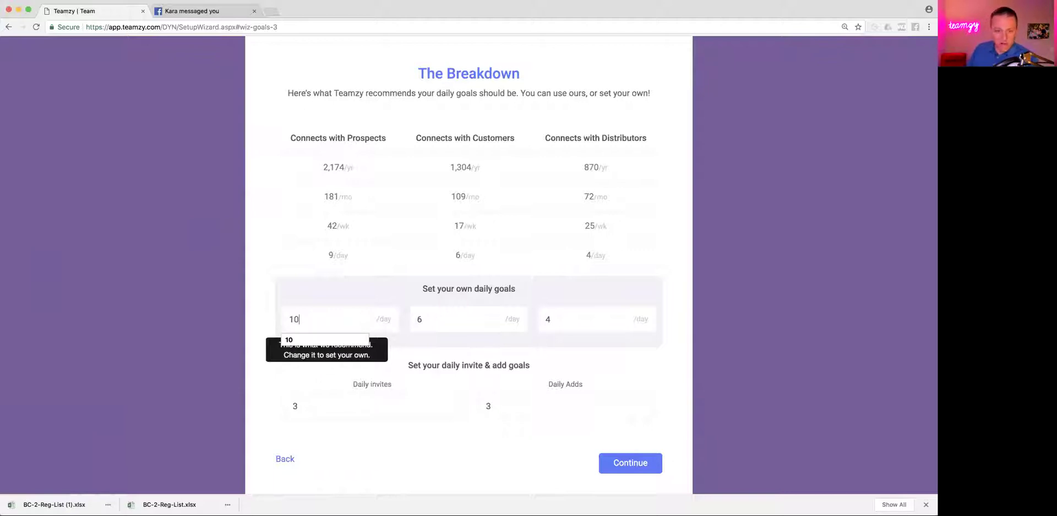
{"action": "left_click", "coordinate": [348, 273]}
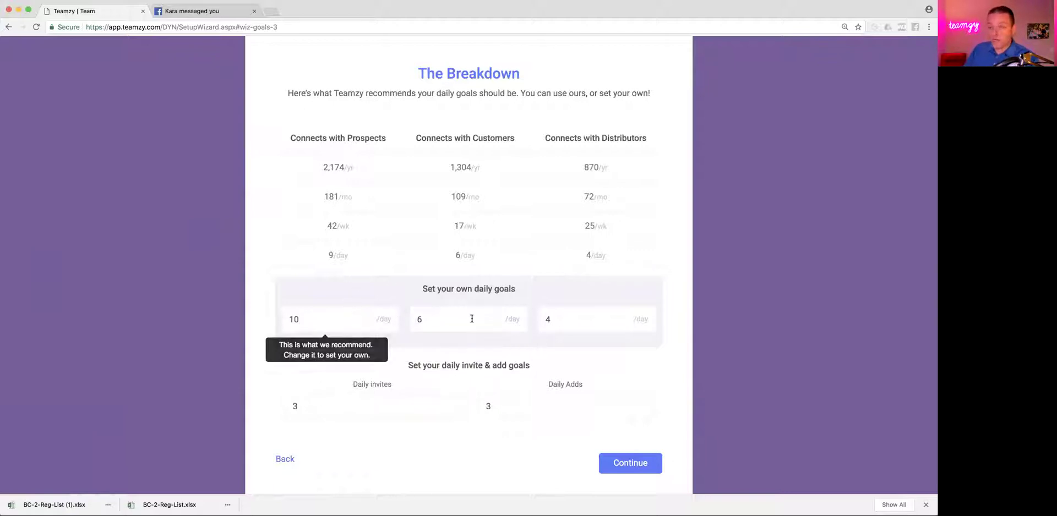
- Set the daily goal for connects with distributors to 0 and the one for prospects to 14
{"action": "key", "text": "BackSpace"}
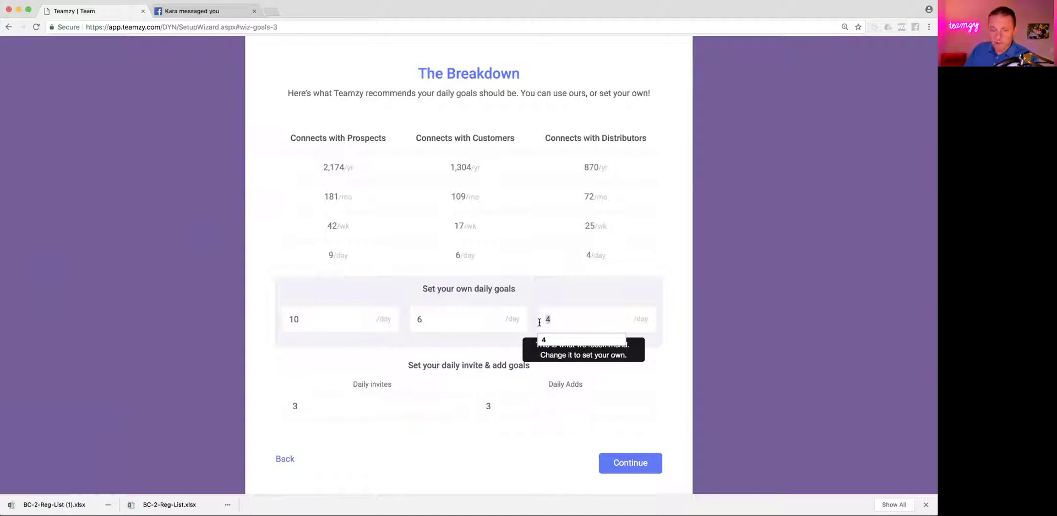
{"action": "type", "text": "0"}
{"action": "left_click_drag", "start_coordinate": [300, 319], "coordinate": [280, 323]}
{"action": "type", "text": "14"}
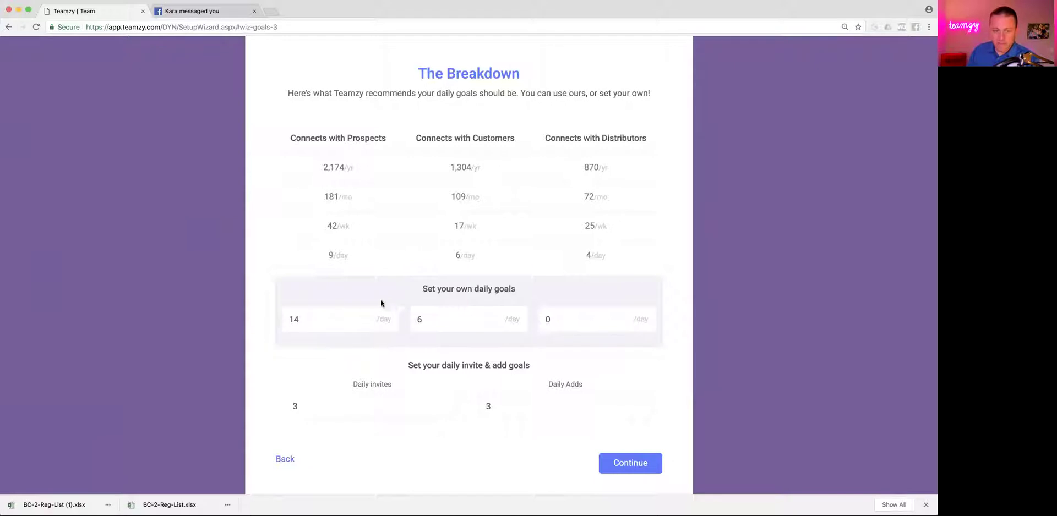
- Set the daily goal for connects with customers to 0 and the one for prospects to 20
{"action": "left_click", "coordinate": [431, 319]}
{"action": "key", "text": "BackSpace"}
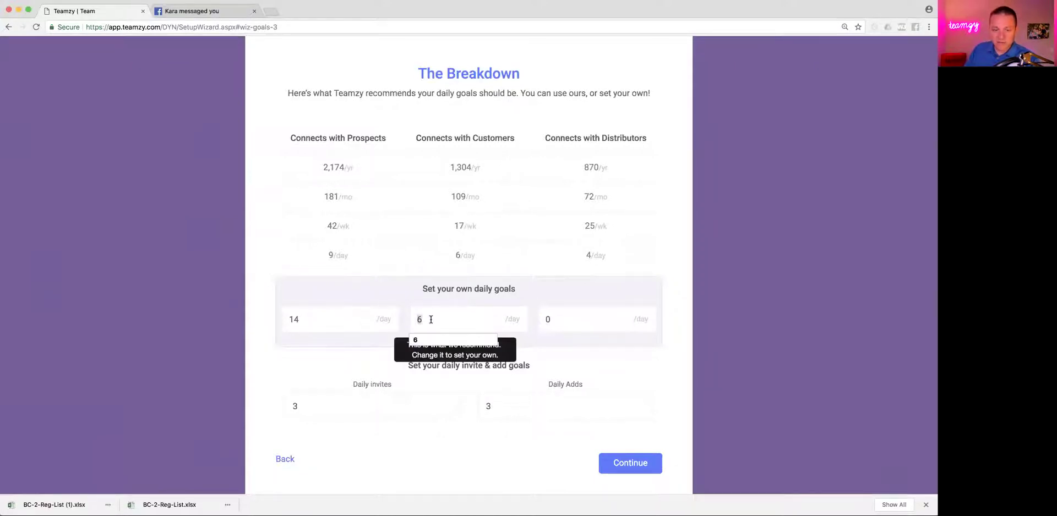
{"action": "type", "text": "0"}
{"action": "left_click_drag", "start_coordinate": [324, 319], "coordinate": [279, 319]}
{"action": "type", "text": "20"}
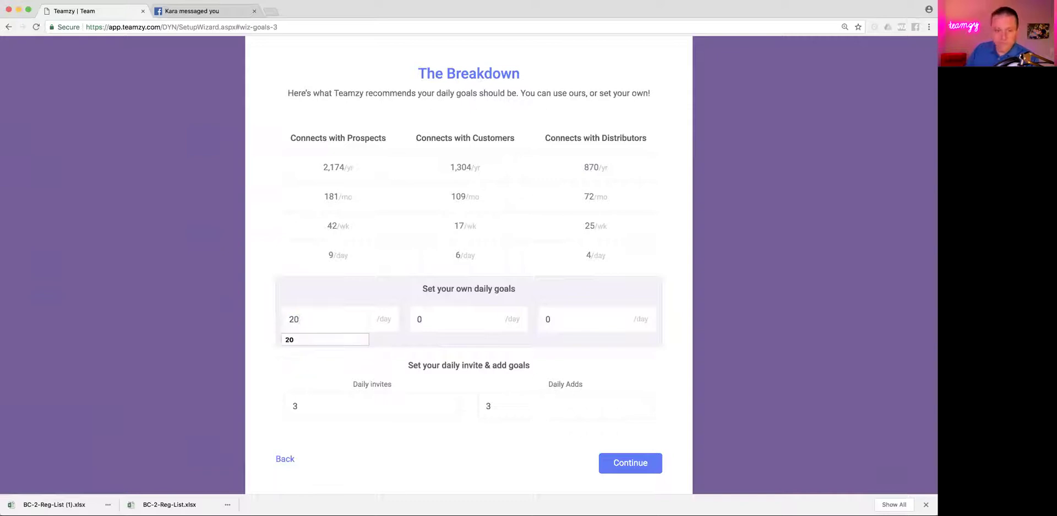
{"action": "left_click", "coordinate": [365, 365]}
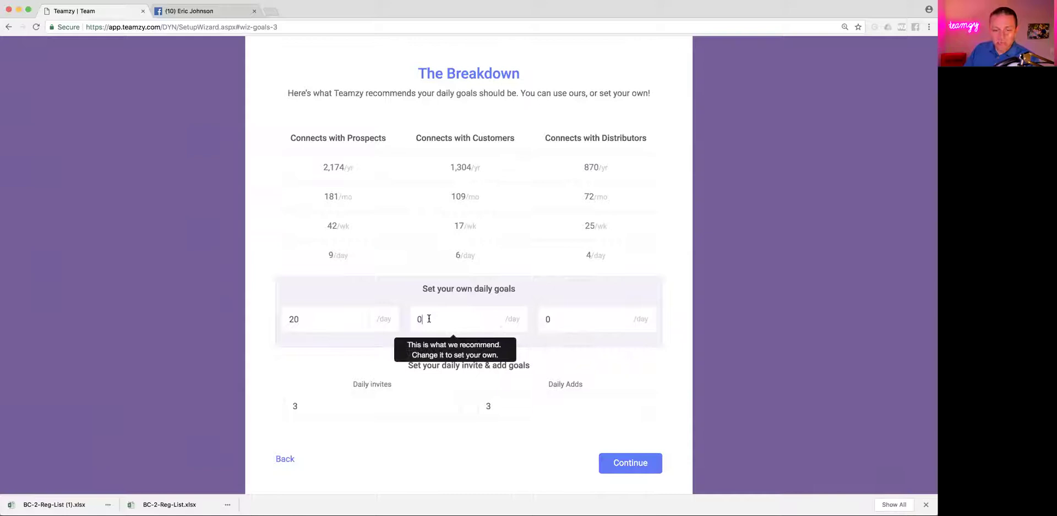
- Set the daily goals for connects to 6 for customers and 4 for distributors
{"action": "key", "text": "BackSpace"}
{"action": "type", "text": "6"}
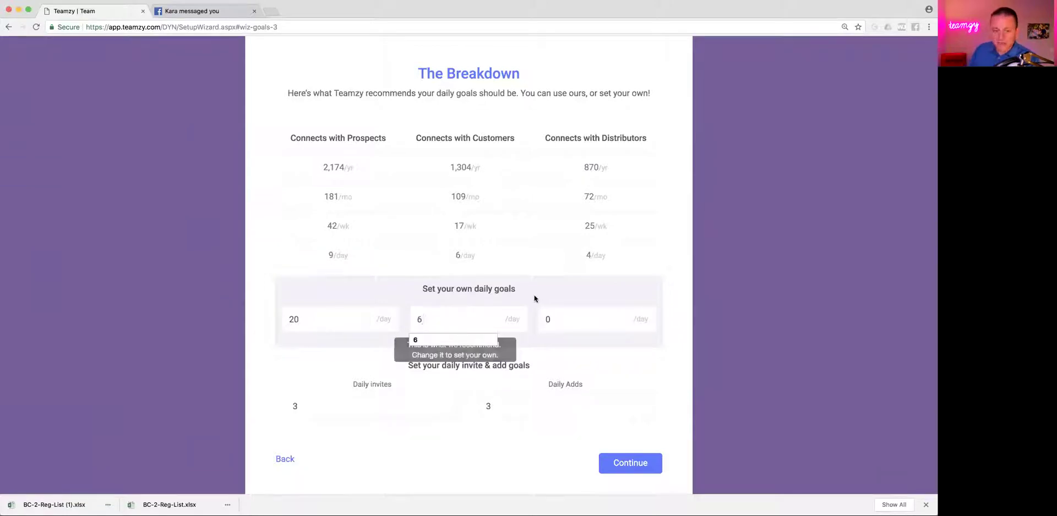
{"action": "double_click", "coordinate": [558, 314]}
{"action": "type", "text": "4"}
{"action": "left_click", "coordinate": [574, 289]}
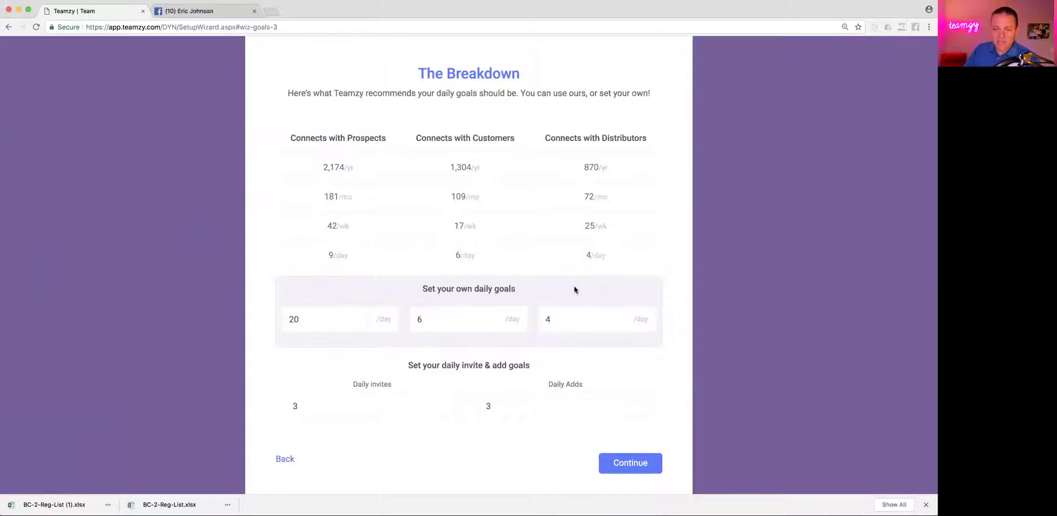
- Set the daily prospect connects goal back to 10 and continue to the page about finding your why
{"action": "left_click_drag", "start_coordinate": [316, 320], "coordinate": [283, 324]}
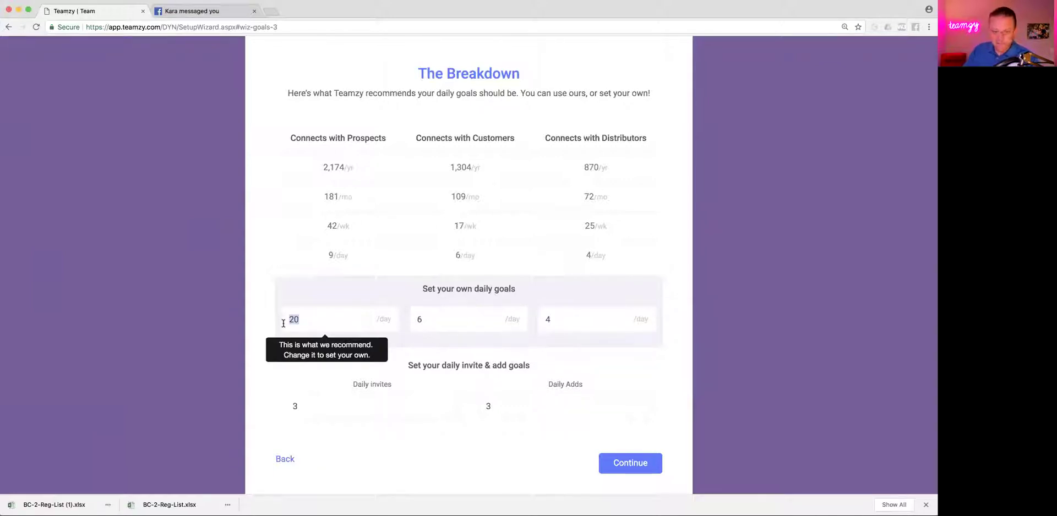
{"action": "type", "text": "10"}
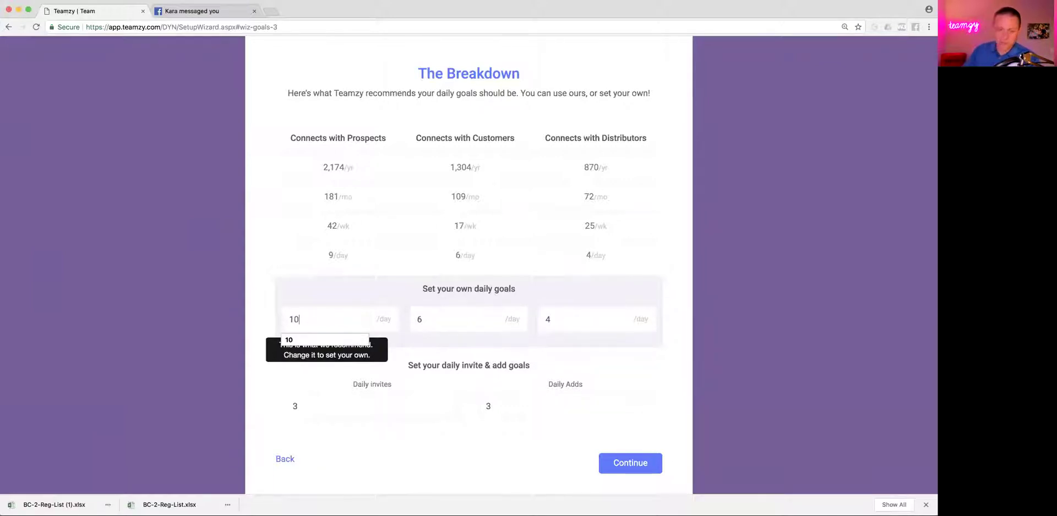
{"action": "left_click", "coordinate": [390, 275]}
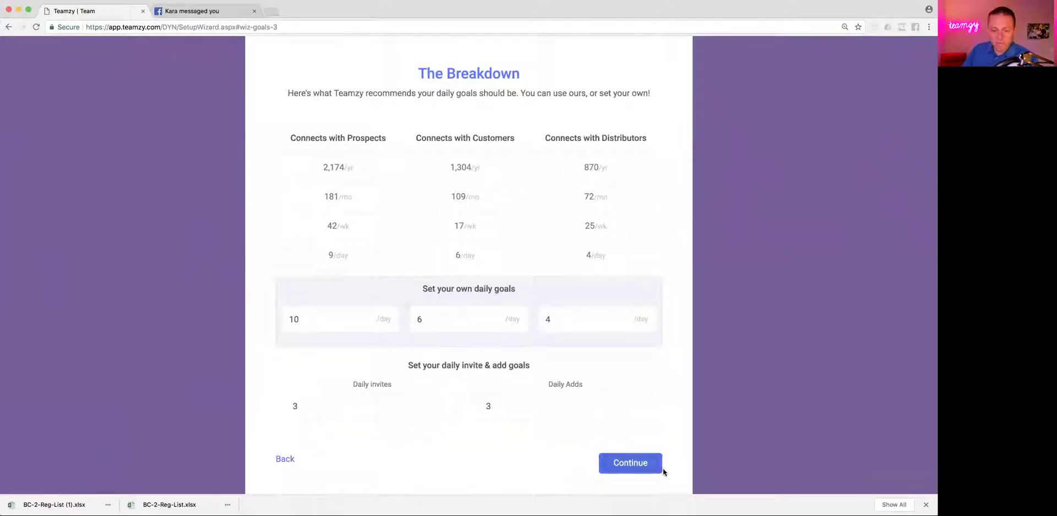
{"action": "left_click", "coordinate": [631, 463]}
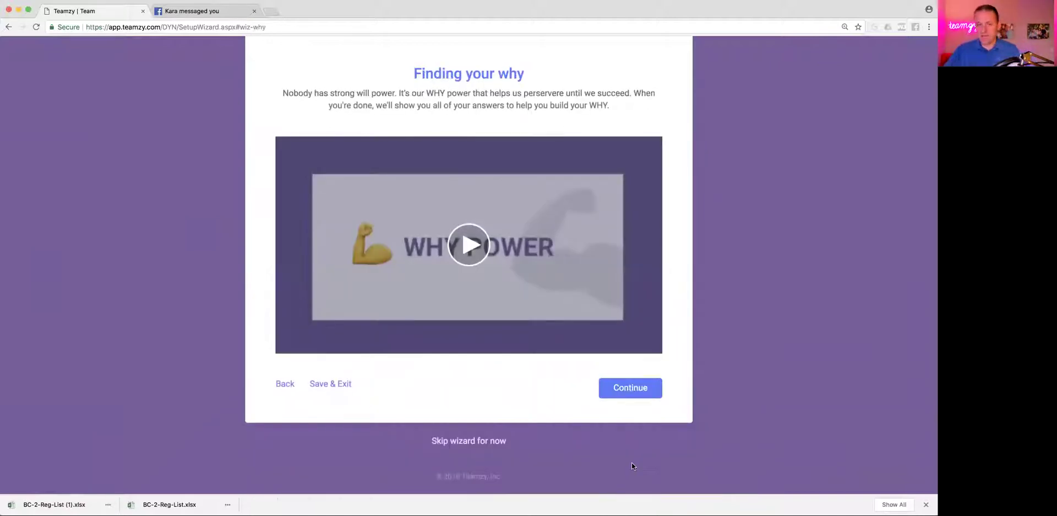
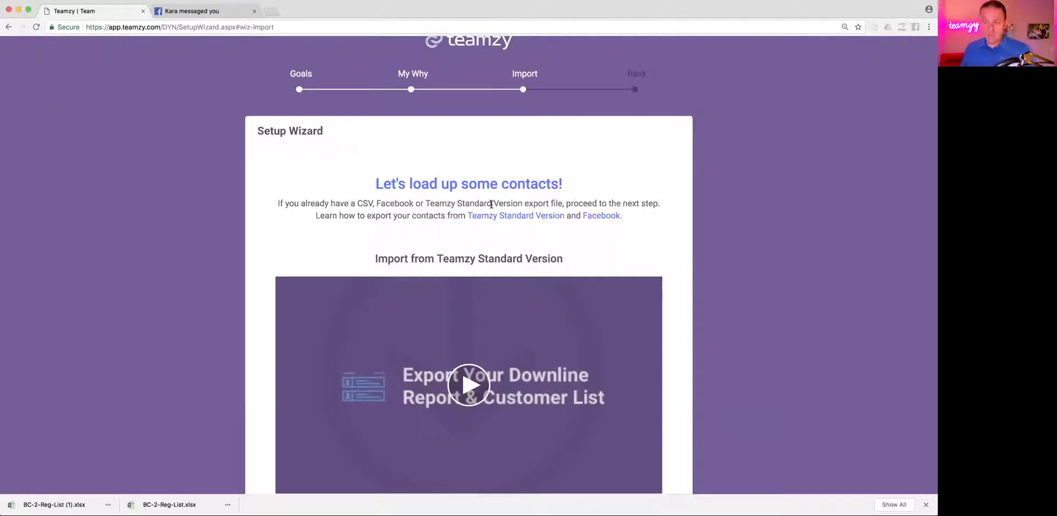
- Look through the contact import tutorials for Teamzy Standard Version, Facebook and CSV files on the wizard's import page
{"action": "scroll", "coordinate": [491, 204], "scroll_direction": "down", "scroll_amount": 5}
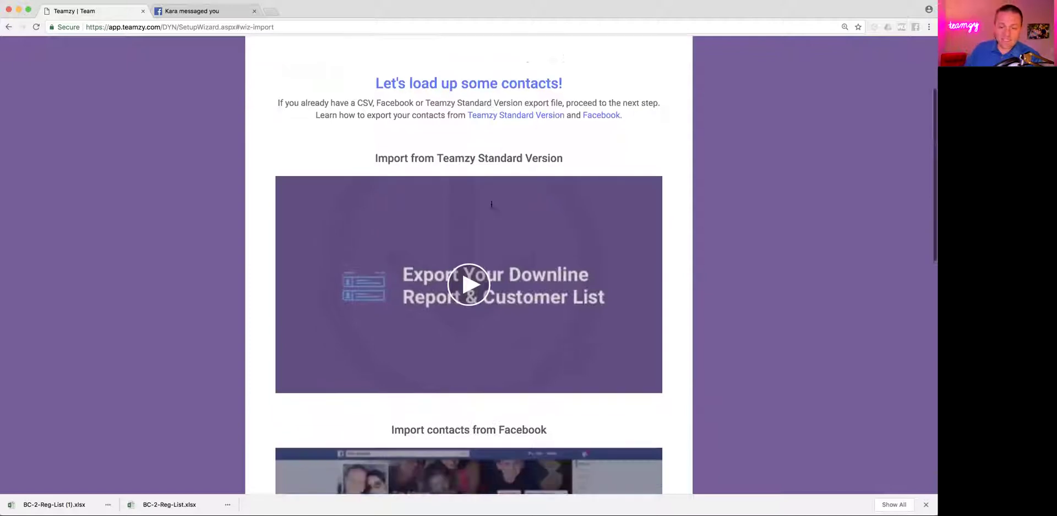
{"action": "scroll", "coordinate": [492, 204], "scroll_direction": "down", "scroll_amount": 1}
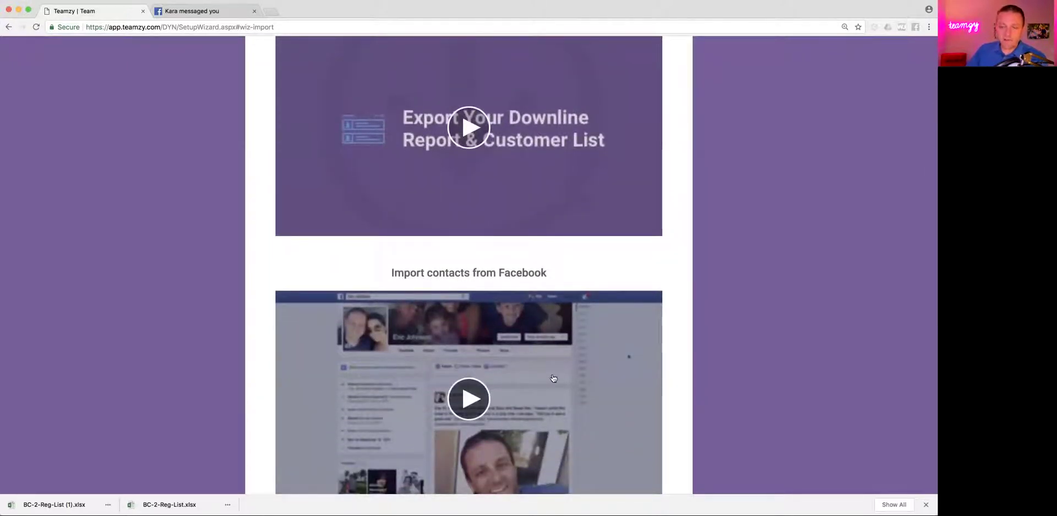
{"action": "scroll", "coordinate": [553, 378], "scroll_direction": "down", "scroll_amount": 1}
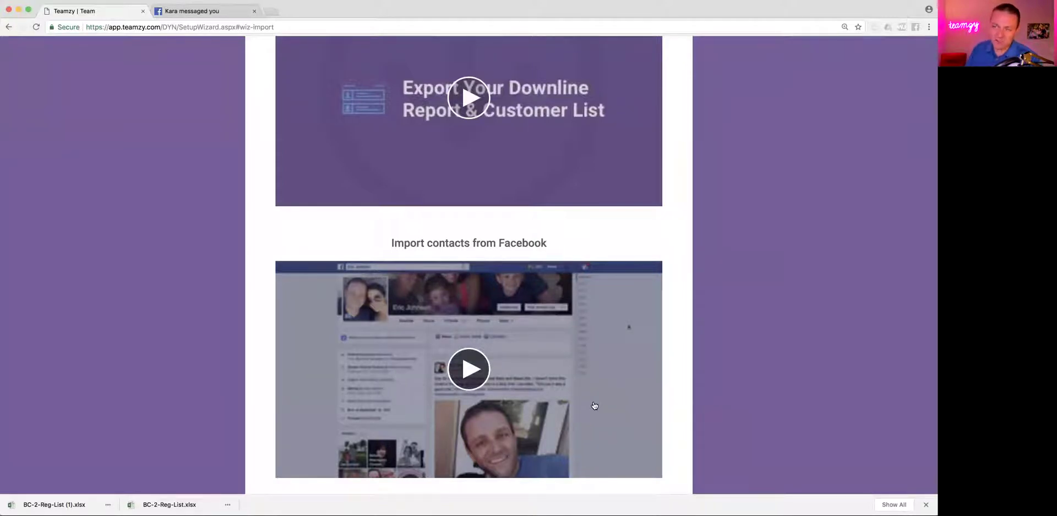
{"action": "scroll", "coordinate": [594, 405], "scroll_direction": "down", "scroll_amount": 1}
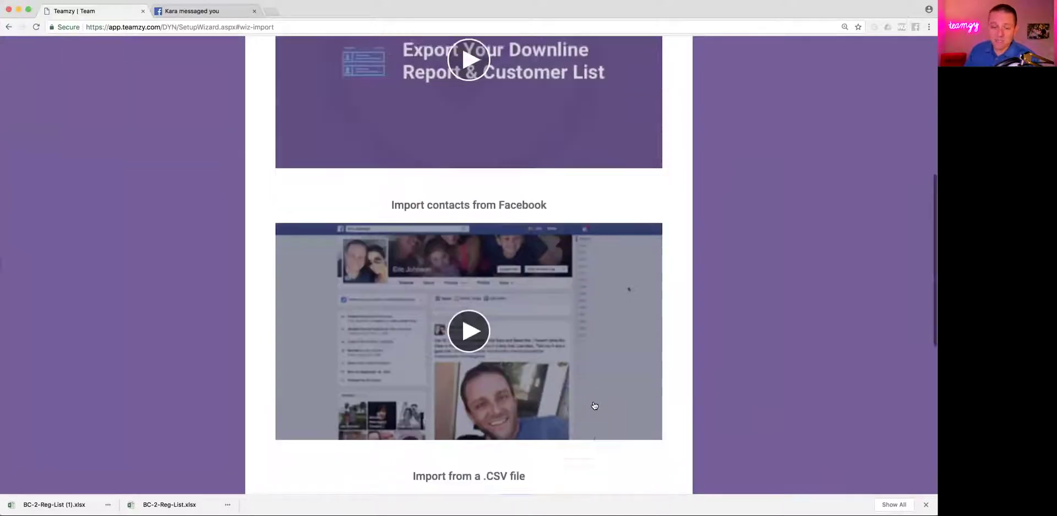
{"action": "scroll", "coordinate": [595, 406], "scroll_direction": "down", "scroll_amount": 5}
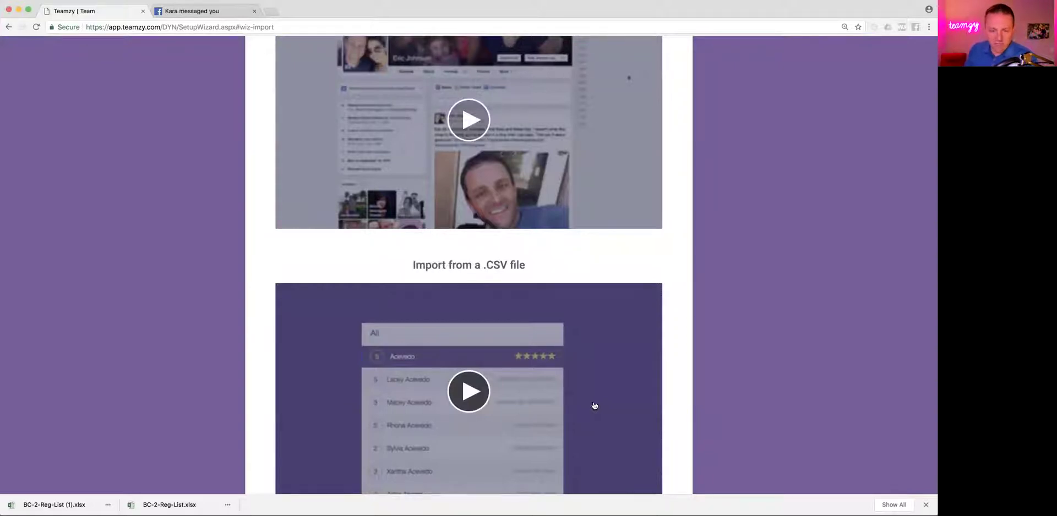
{"action": "scroll", "coordinate": [595, 406], "scroll_direction": "down", "scroll_amount": 4}
{"action": "scroll", "coordinate": [593, 405], "scroll_direction": "up", "scroll_amount": 5}
{"action": "scroll", "coordinate": [593, 405], "scroll_direction": "up", "scroll_amount": 5}
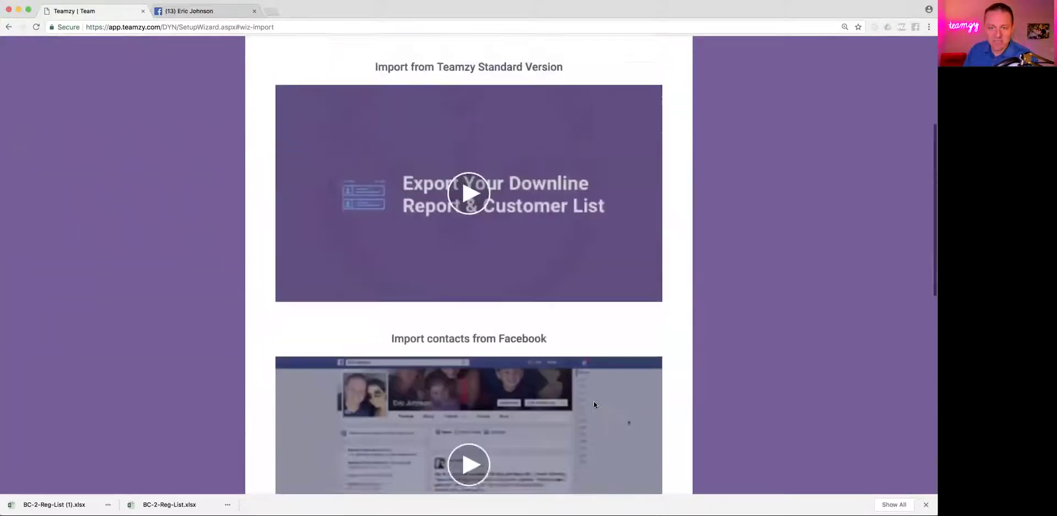
{"action": "scroll", "coordinate": [594, 406], "scroll_direction": "down", "scroll_amount": 5}
{"action": "scroll", "coordinate": [594, 406], "scroll_direction": "down", "scroll_amount": 4}
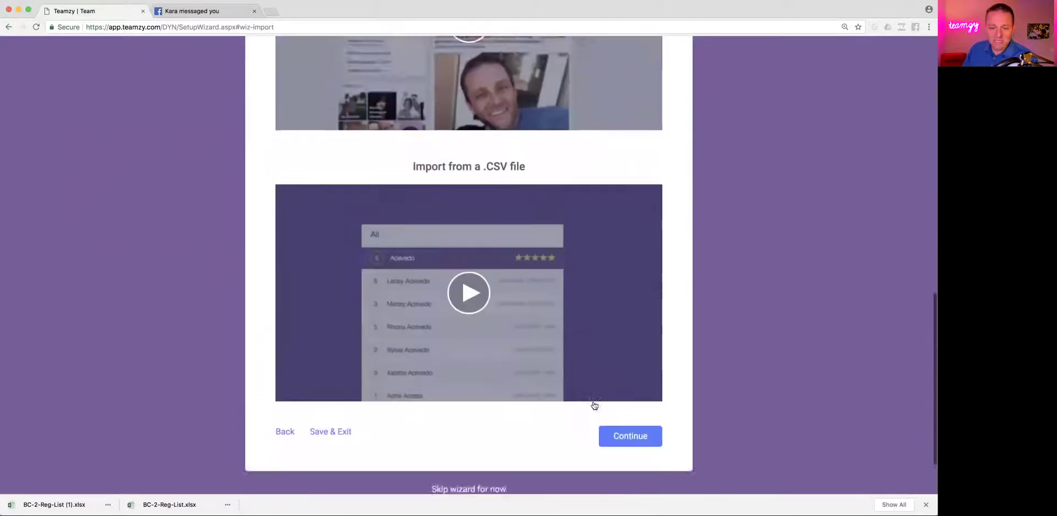
- Skip the rest of the wizard, open the Help Center and browse its Getting Started videos
{"action": "left_click", "coordinate": [471, 417]}
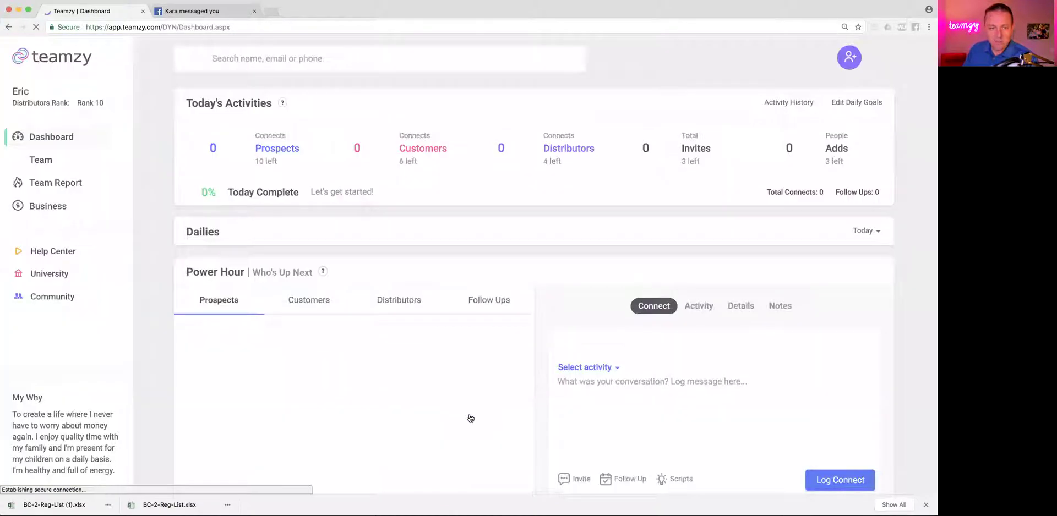
{"action": "left_click", "coordinate": [45, 255]}
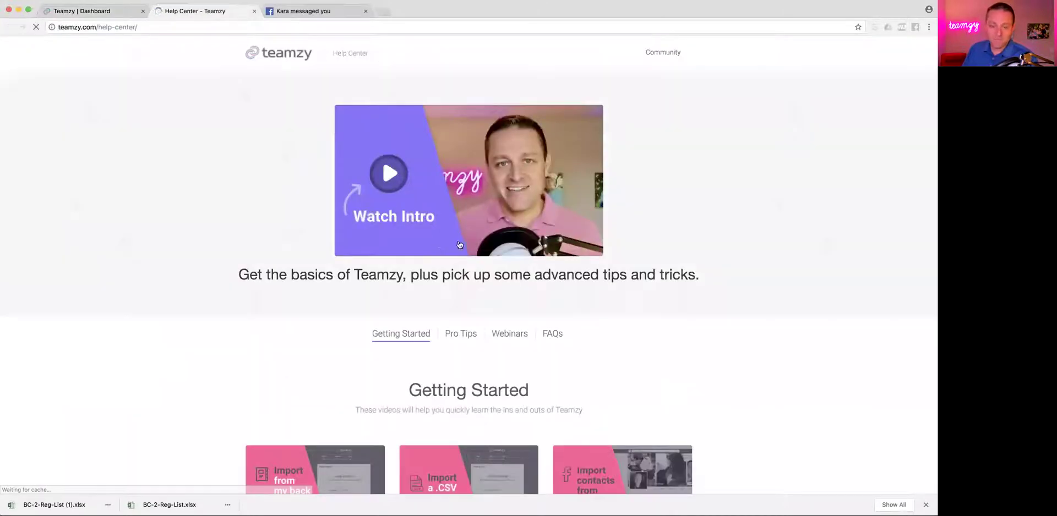
{"action": "scroll", "coordinate": [575, 334], "scroll_direction": "down", "scroll_amount": 7}
{"action": "scroll", "coordinate": [576, 337], "scroll_direction": "down", "scroll_amount": 10}
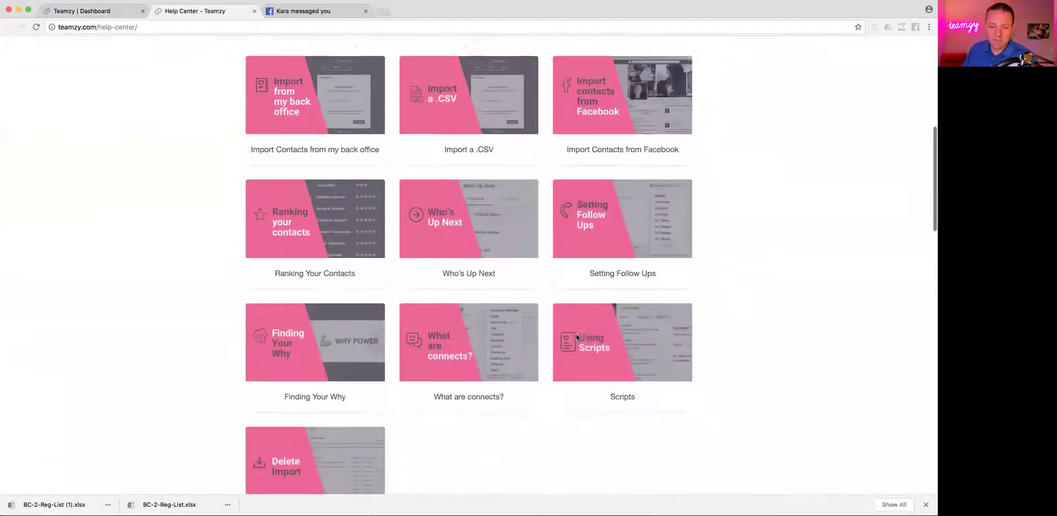
- Check which networks have back-office import instructions in the Help Center's FAQ on importing team and customers, and close the Help Center
{"action": "scroll", "coordinate": [576, 337], "scroll_direction": "down", "scroll_amount": 2}
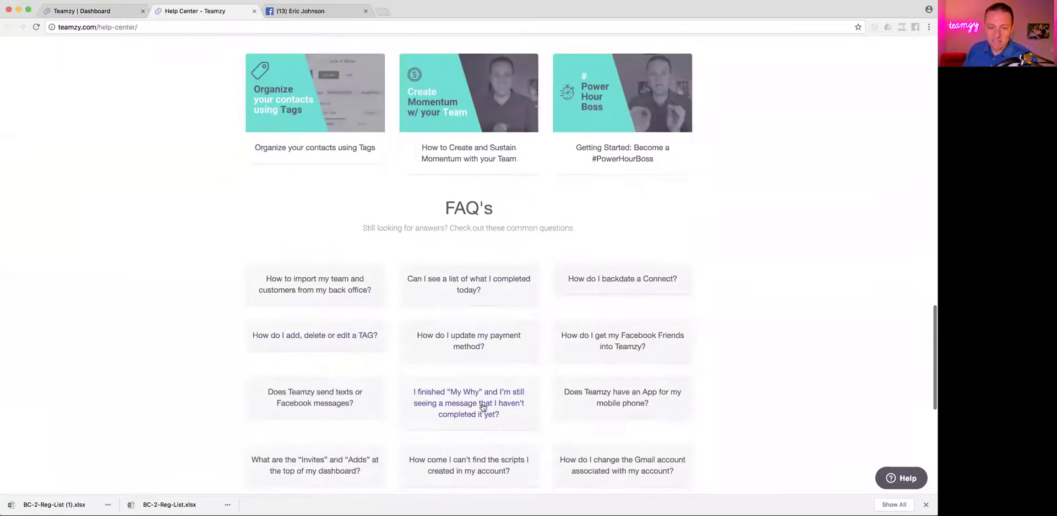
{"action": "scroll", "coordinate": [637, 468], "scroll_direction": "down", "scroll_amount": 2}
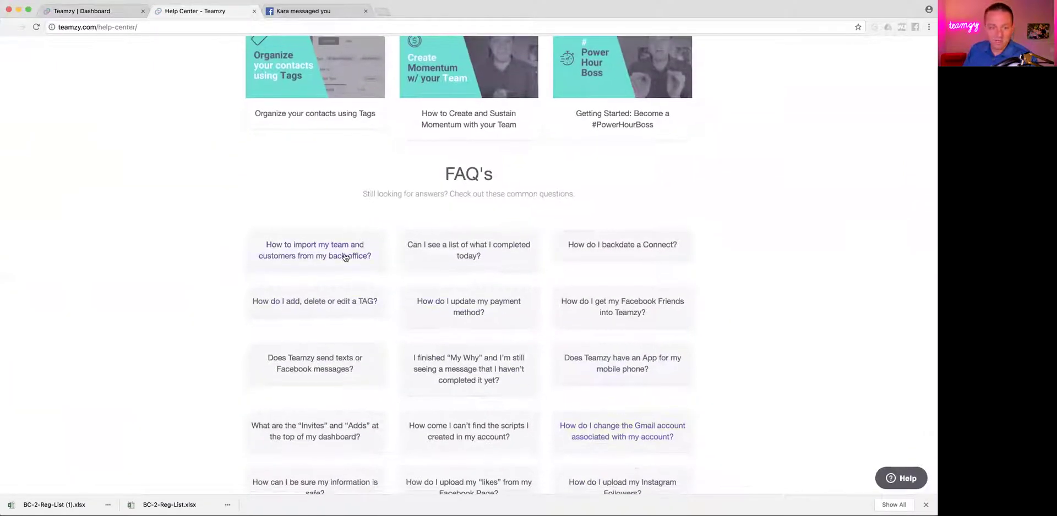
{"action": "left_click", "coordinate": [302, 252]}
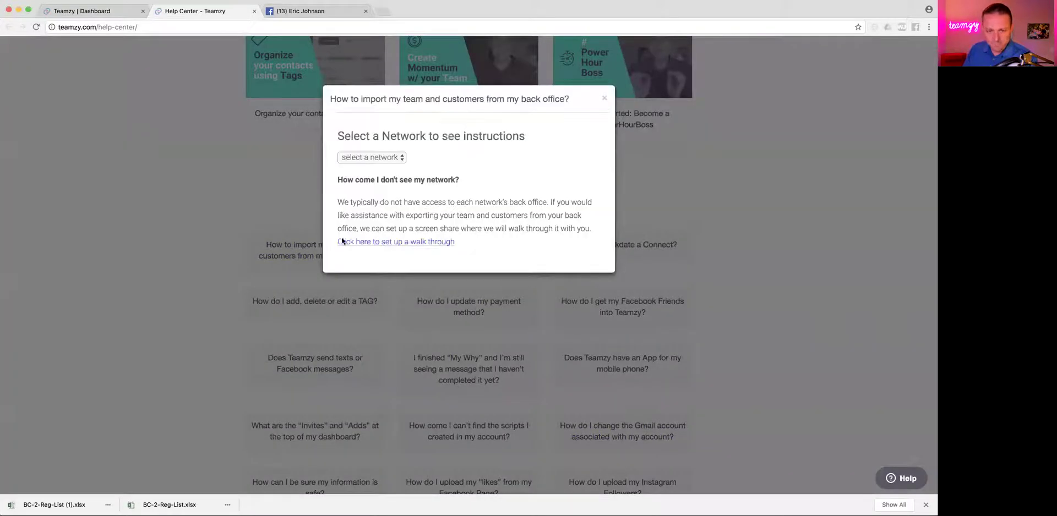
{"action": "left_click", "coordinate": [397, 158]}
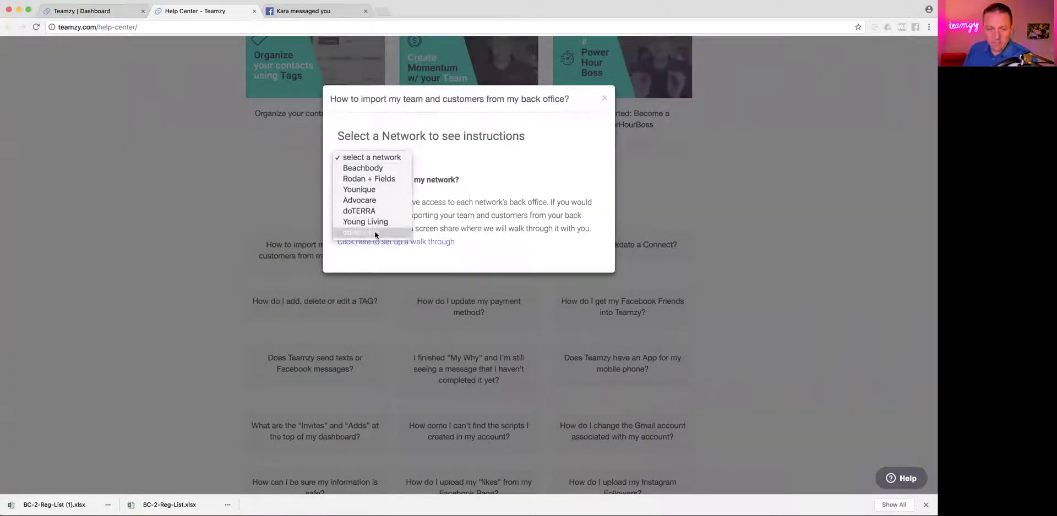
{"action": "left_click", "coordinate": [485, 166]}
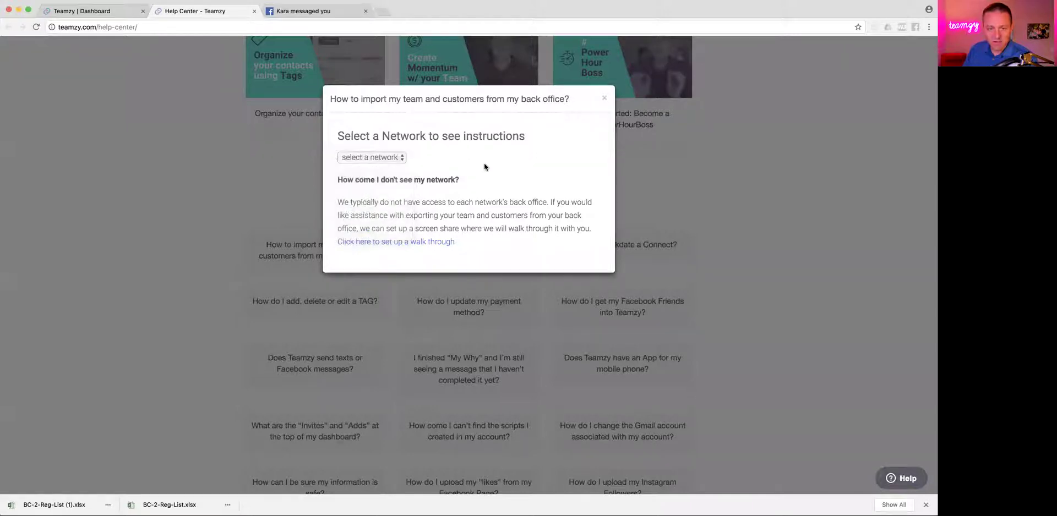
{"action": "left_click", "coordinate": [604, 98]}
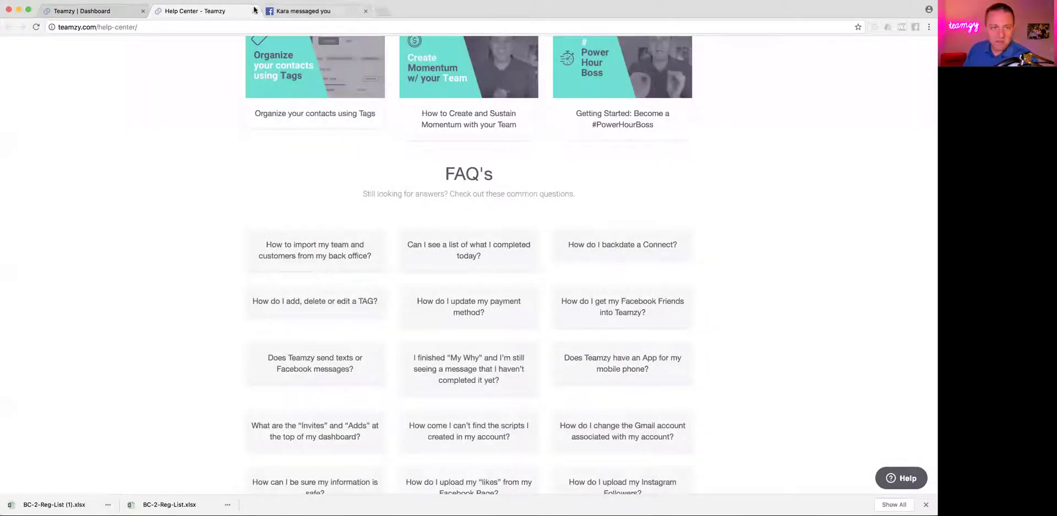
{"action": "left_click", "coordinate": [254, 11]}
- Open the Team page and browse through the list of all contacts
{"action": "mouse_move", "coordinate": [223, 166]}
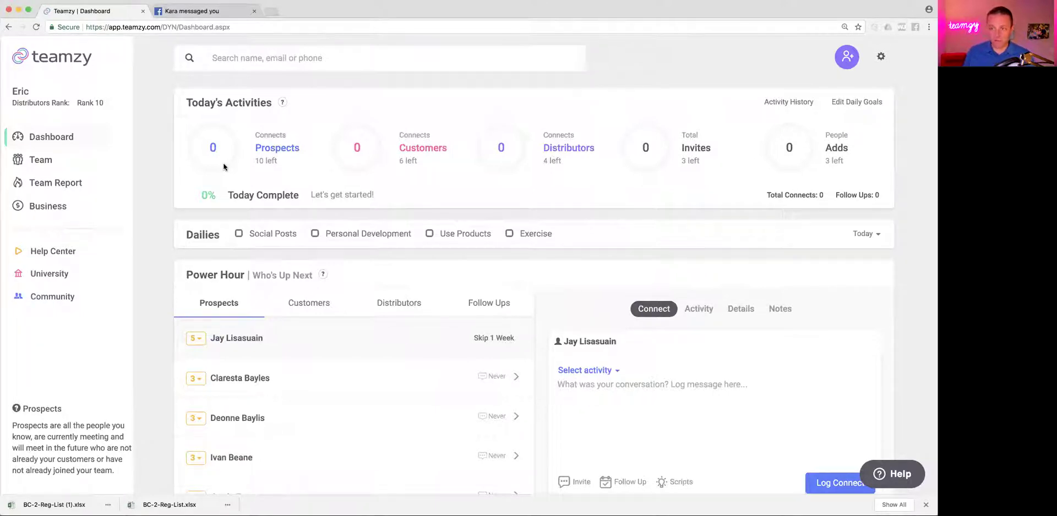
{"action": "left_click", "coordinate": [40, 162]}
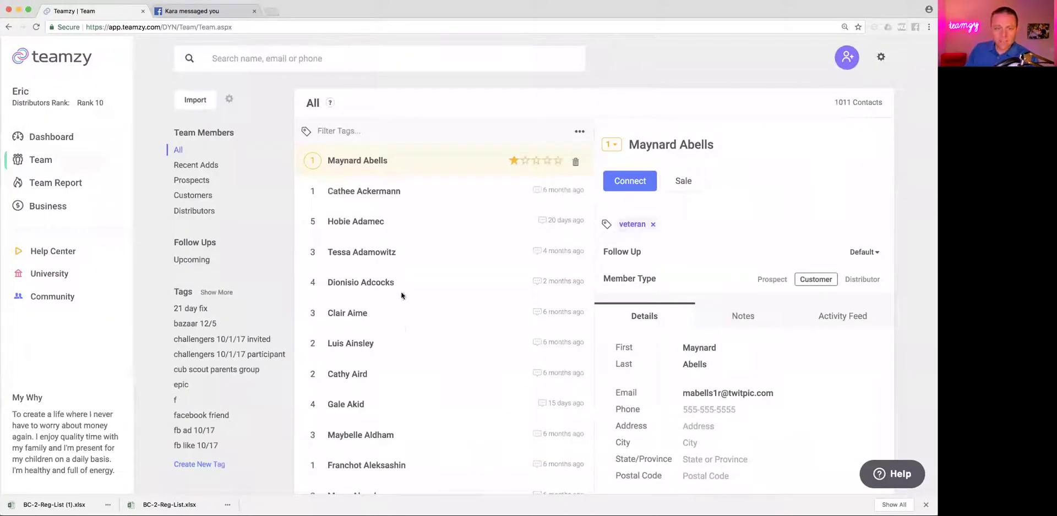
{"action": "scroll", "coordinate": [406, 328], "scroll_direction": "down", "scroll_amount": 15}
{"action": "scroll", "coordinate": [406, 330], "scroll_direction": "down", "scroll_amount": 10}
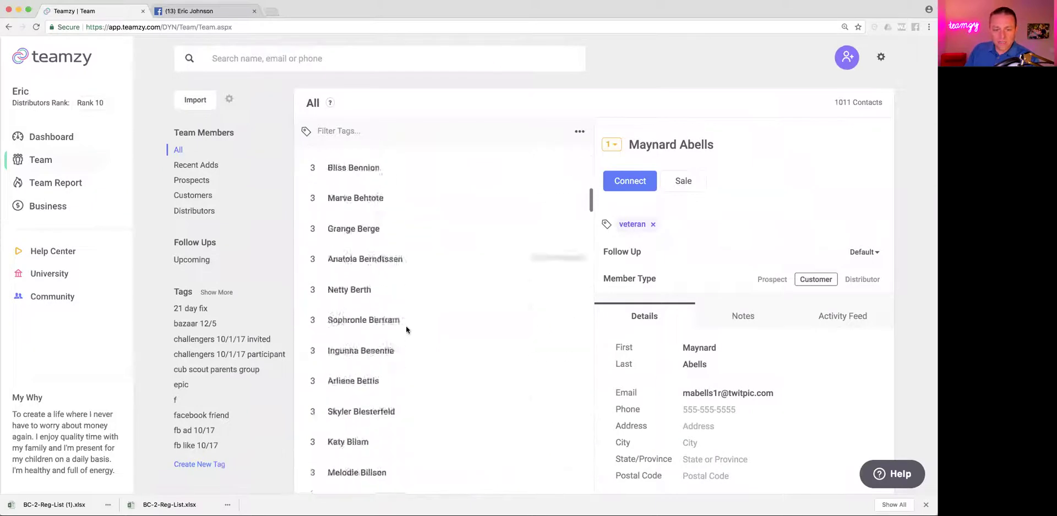
{"action": "scroll", "coordinate": [406, 330], "scroll_direction": "up", "scroll_amount": 20}
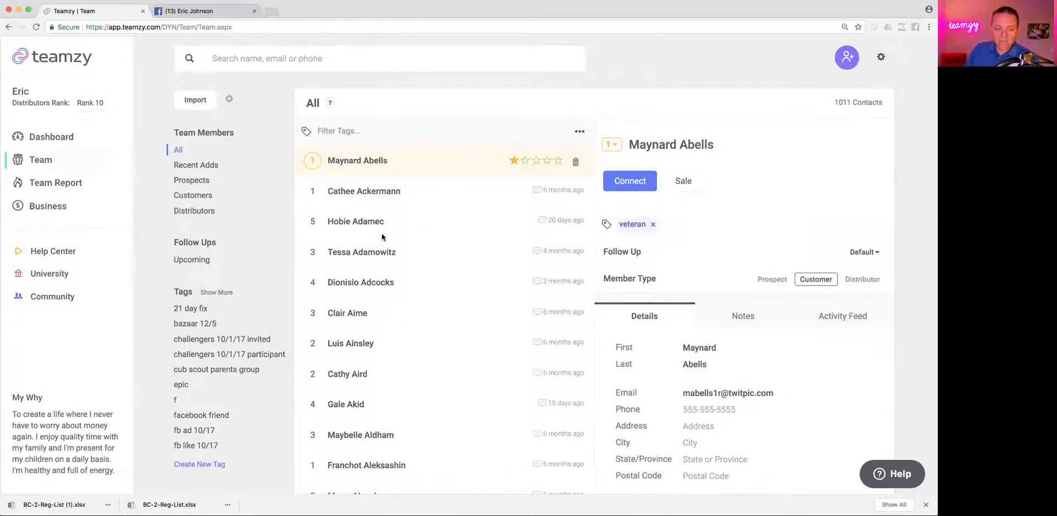
- Turn on Rank Mode for the list of all contacts
{"action": "left_click", "coordinate": [579, 133]}
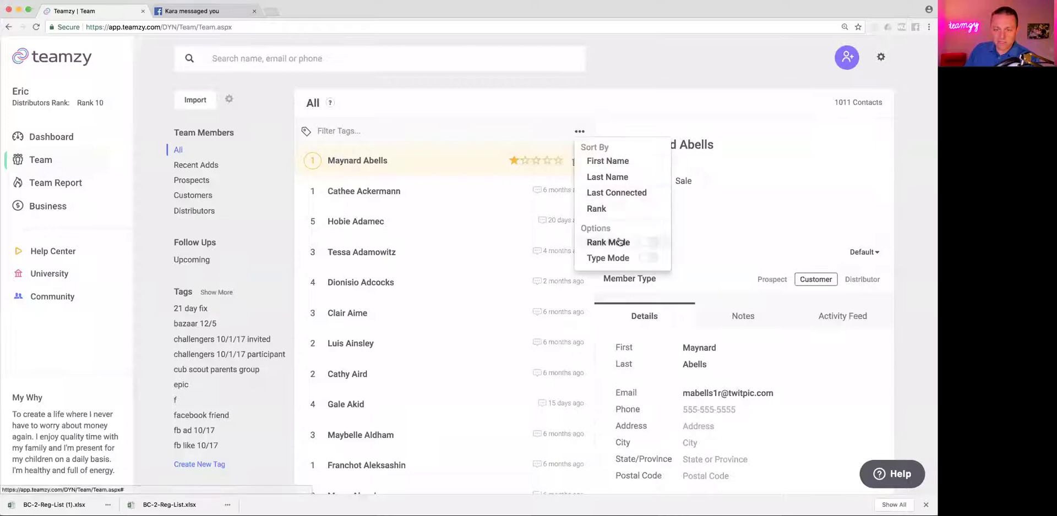
{"action": "left_click", "coordinate": [648, 243]}
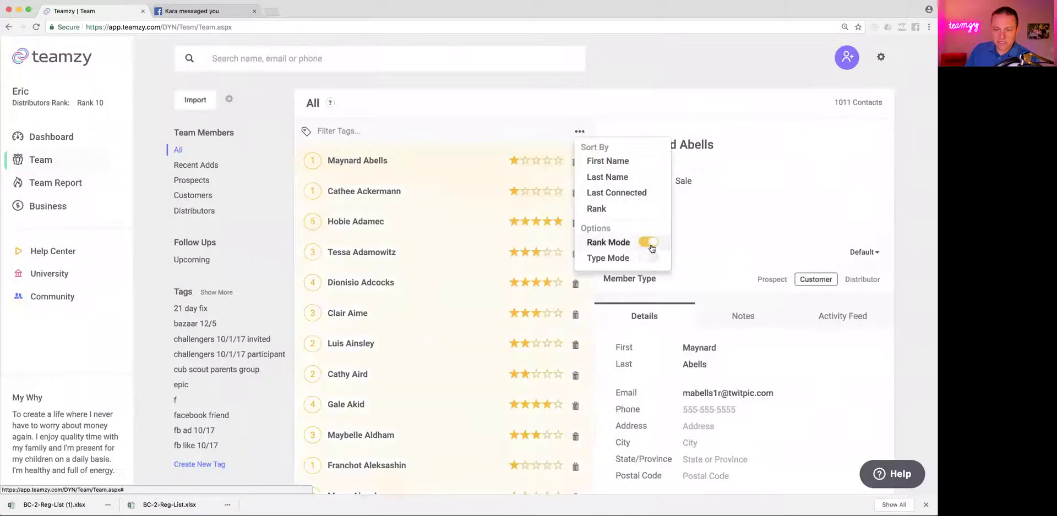
{"action": "left_click", "coordinate": [668, 130]}
- Change the star rankings of several contacts in the list, giving one of them five stars
{"action": "scroll", "coordinate": [427, 323], "scroll_direction": "down", "scroll_amount": 6}
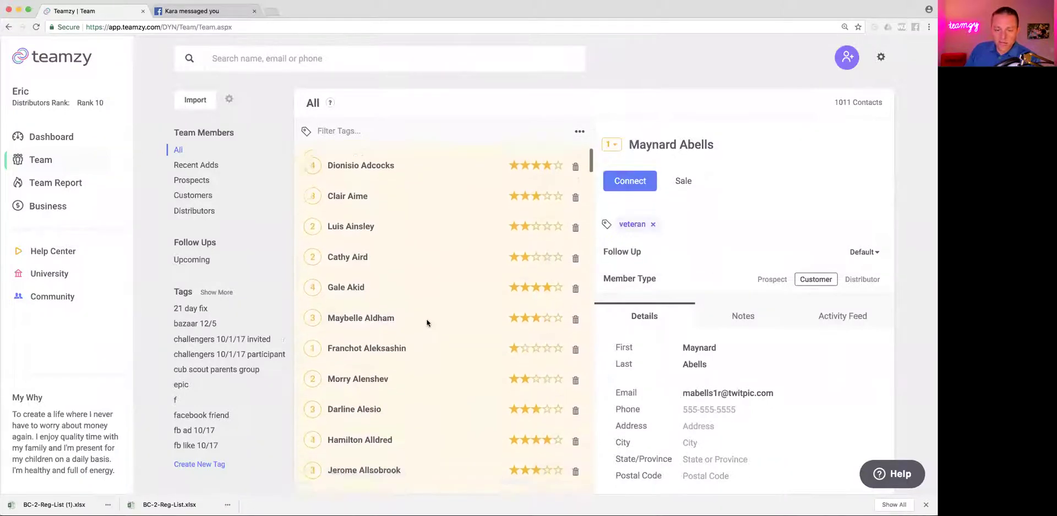
{"action": "scroll", "coordinate": [427, 323], "scroll_direction": "down", "scroll_amount": 1}
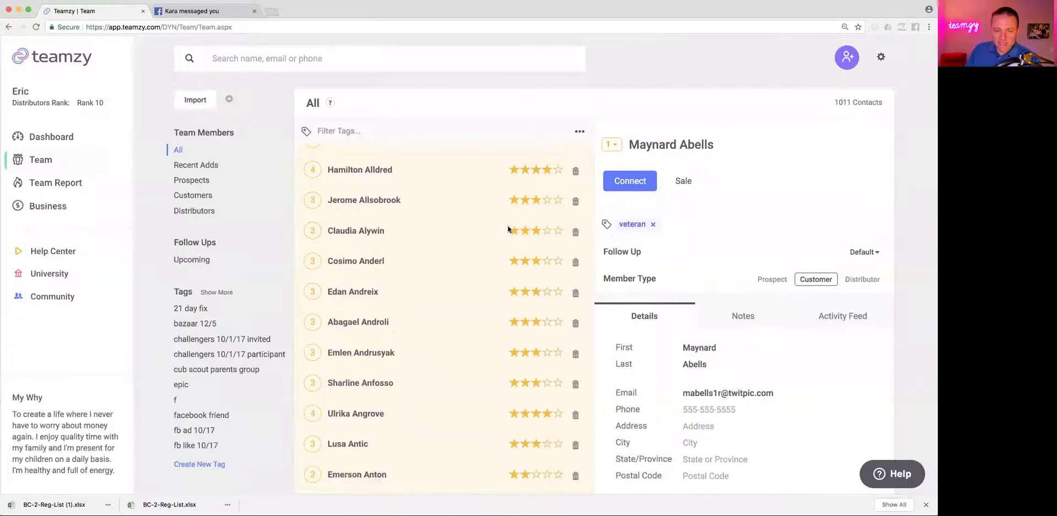
{"action": "scroll", "coordinate": [437, 278], "scroll_direction": "down", "scroll_amount": 1}
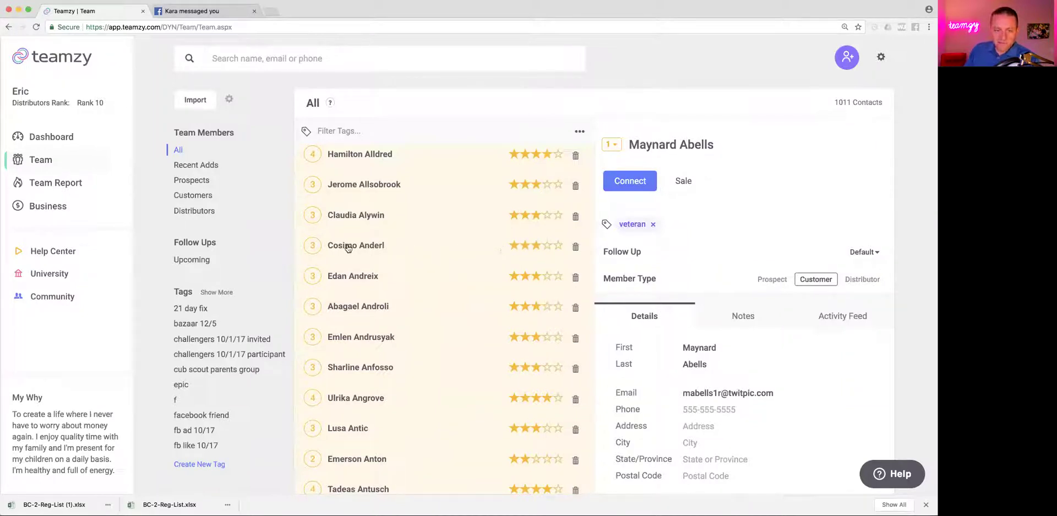
{"action": "scroll", "coordinate": [512, 252], "scroll_direction": "down", "scroll_amount": 1}
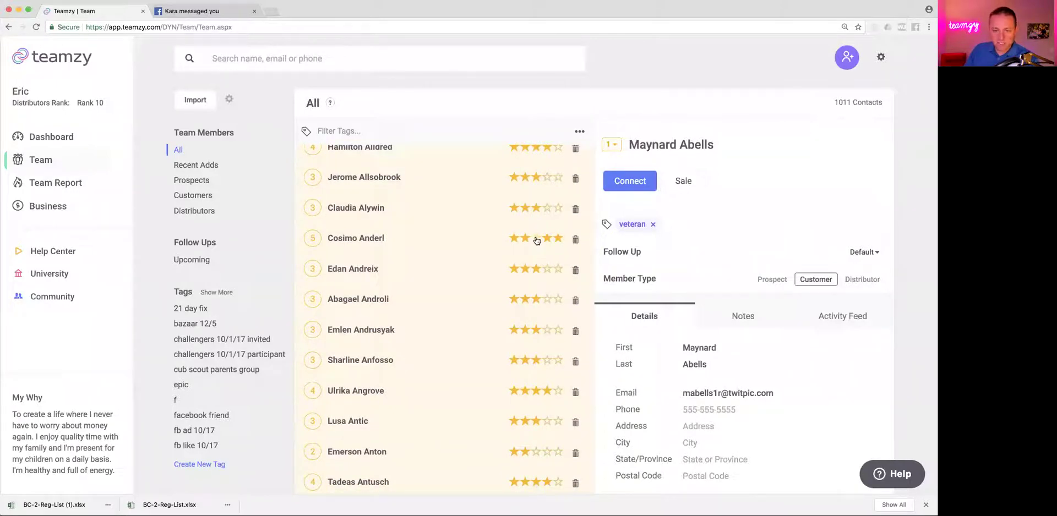
{"action": "scroll", "coordinate": [512, 258], "scroll_direction": "down", "scroll_amount": 5}
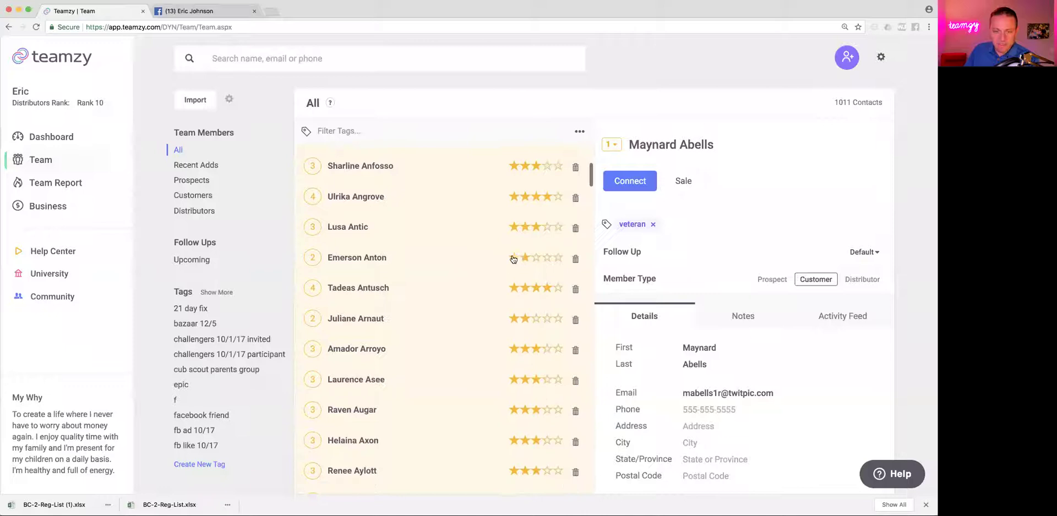
{"action": "left_click", "coordinate": [524, 288]}
{"action": "left_click", "coordinate": [537, 322]}
{"action": "scroll", "coordinate": [496, 336], "scroll_direction": "down", "scroll_amount": 2}
{"action": "scroll", "coordinate": [489, 339], "scroll_direction": "down", "scroll_amount": 10}
{"action": "scroll", "coordinate": [489, 339], "scroll_direction": "down", "scroll_amount": 5}
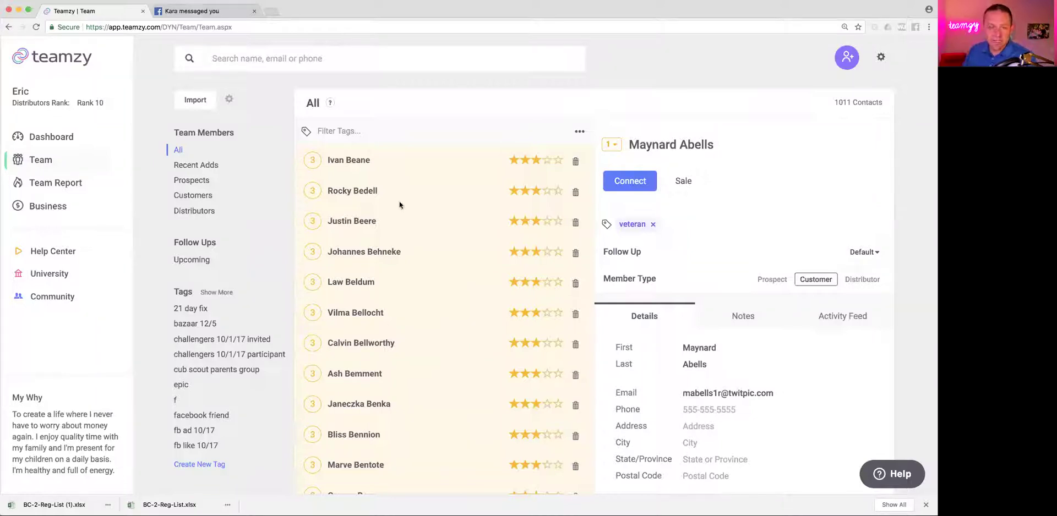
- Read the Ranking & Connecting help on the 1-5 star definitions and default follow-ups, and close it
{"action": "left_click", "coordinate": [330, 104]}
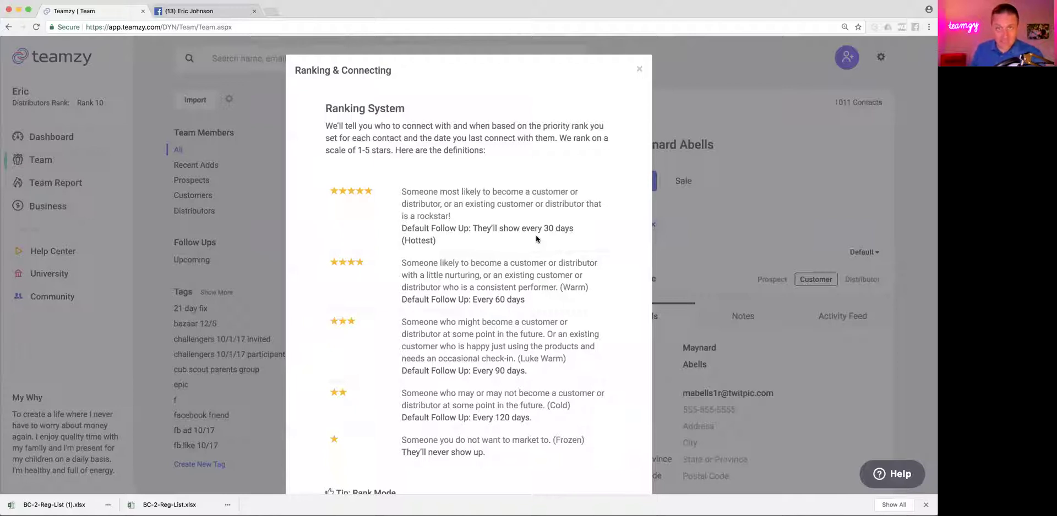
{"action": "left_click", "coordinate": [639, 69]}
{"action": "scroll", "coordinate": [448, 242], "scroll_direction": "down", "scroll_amount": 2}
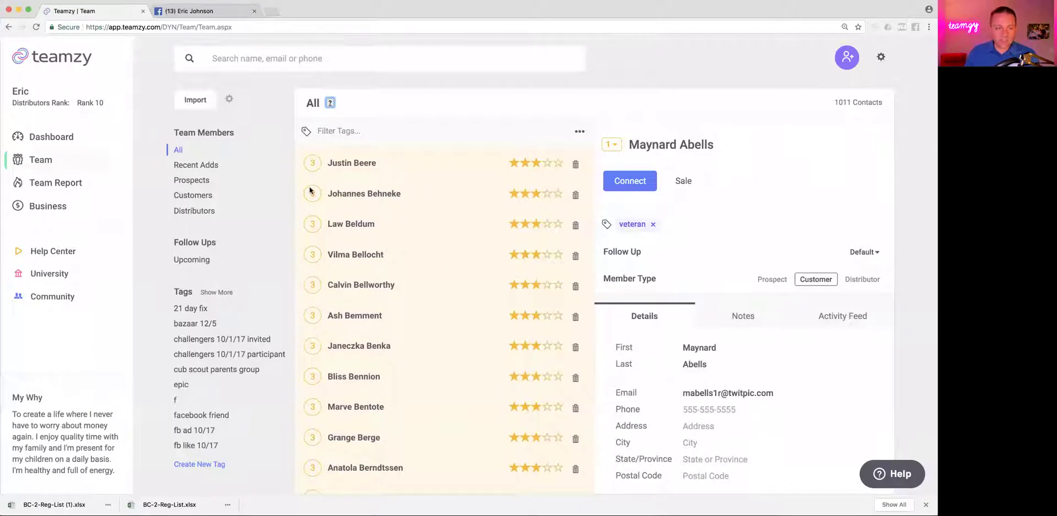
- Return to the Dashboard and review the connects, invites and adds under Today's Activities
{"action": "left_click", "coordinate": [49, 145]}
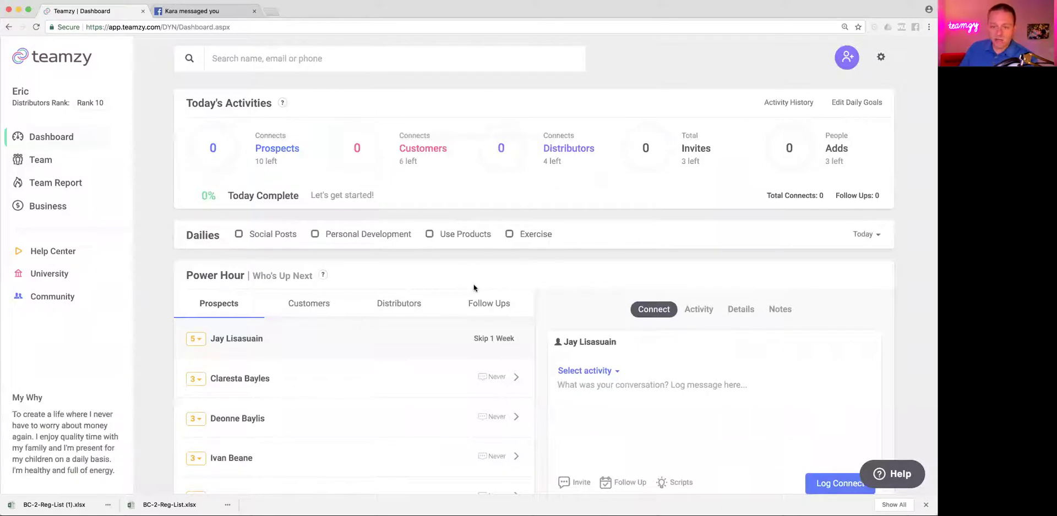
{"action": "scroll", "coordinate": [517, 345], "scroll_direction": "down", "scroll_amount": 1}
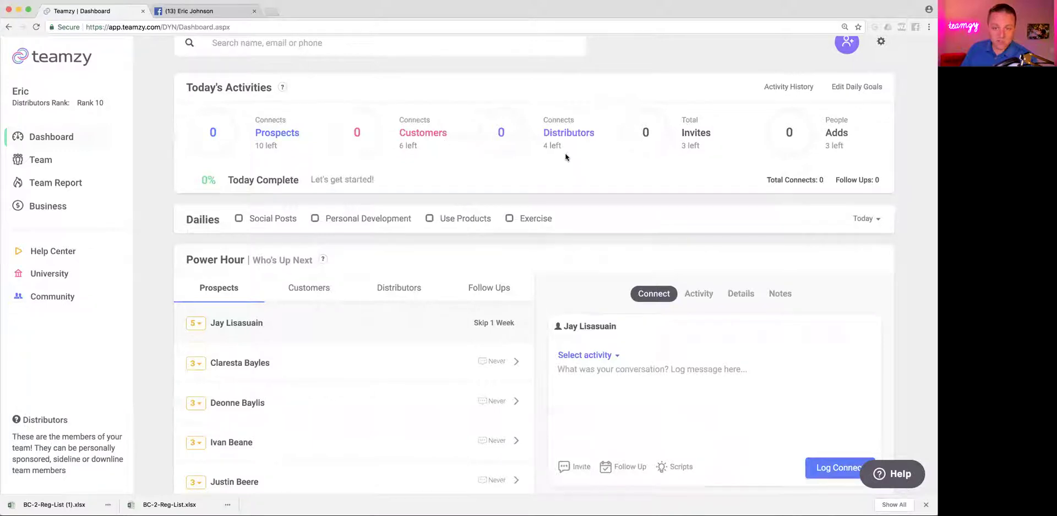
{"action": "scroll", "coordinate": [566, 157], "scroll_direction": "up", "scroll_amount": 1}
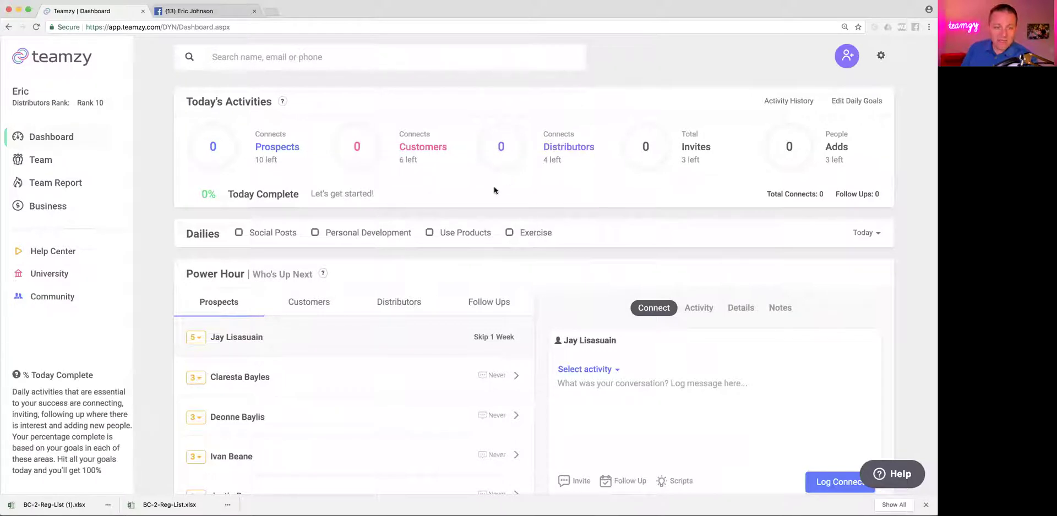
{"action": "scroll", "coordinate": [352, 275], "scroll_direction": "down", "scroll_amount": 2}
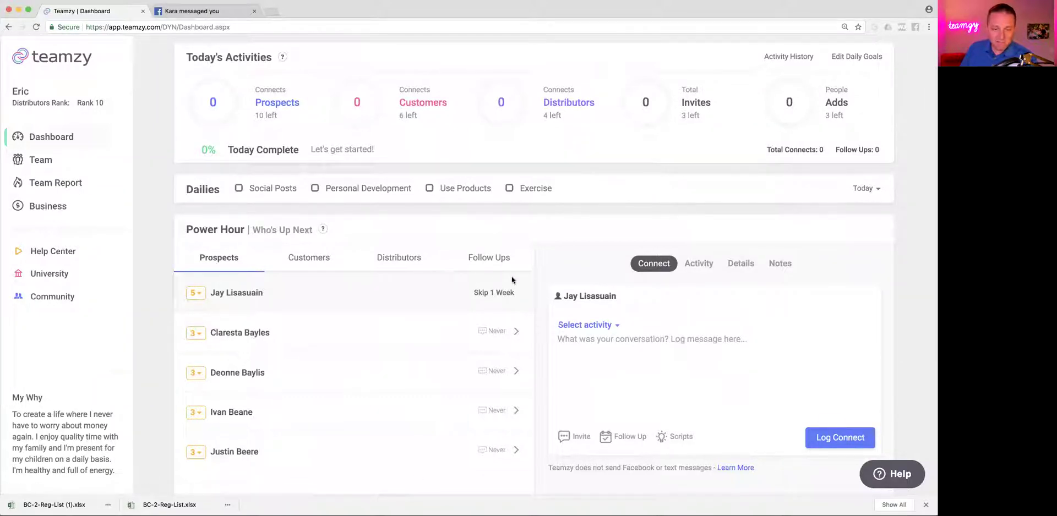
- Look through the Customers, Distributors and Follow Ups lists under Power Hour and return to the Prospects list
{"action": "left_click", "coordinate": [312, 262]}
{"action": "left_click", "coordinate": [404, 262]}
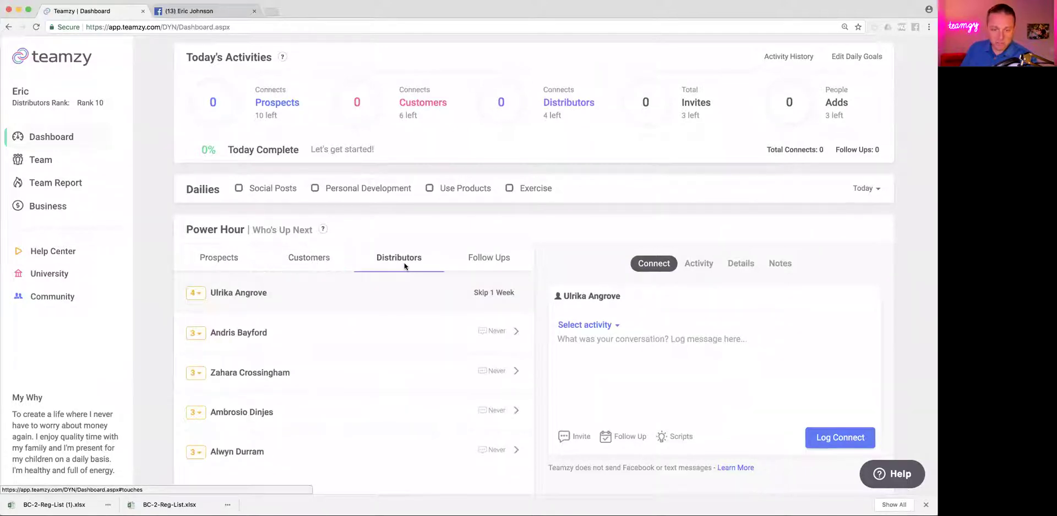
{"action": "left_click", "coordinate": [477, 266]}
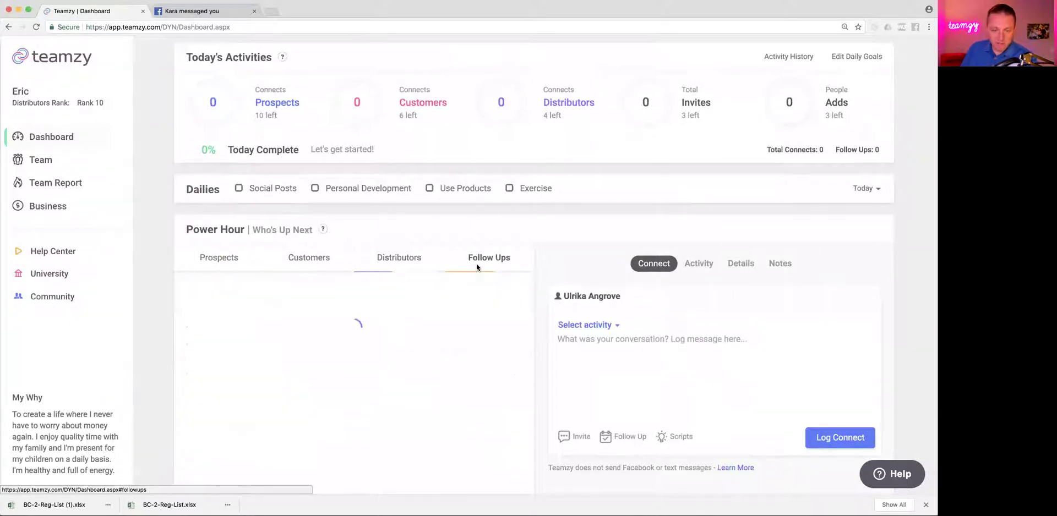
{"action": "left_click", "coordinate": [209, 256]}
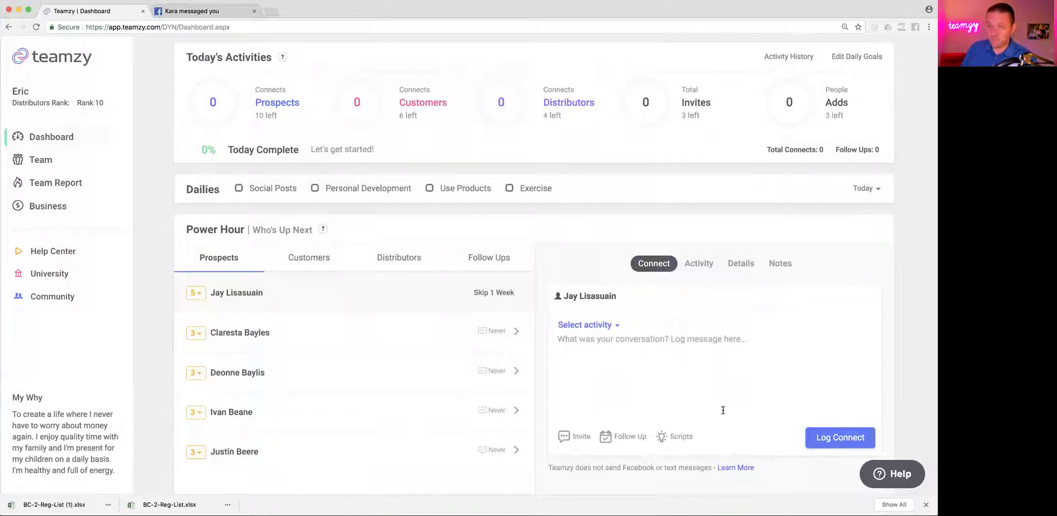
- Look over the Dashboard's contact search, Dailies checklist, Power Hour prospects and My Why statement
{"action": "scroll", "coordinate": [723, 410], "scroll_direction": "down", "scroll_amount": 1}
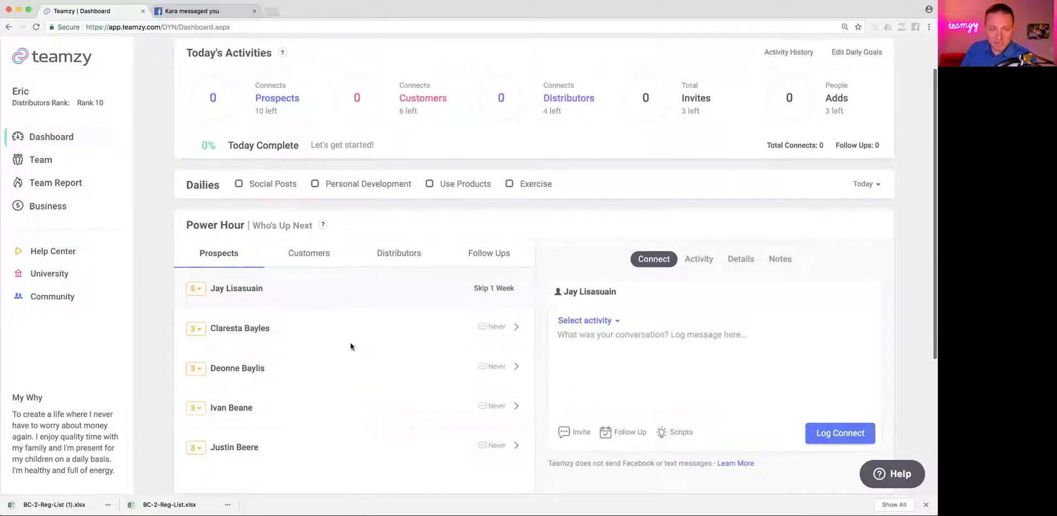
{"action": "scroll", "coordinate": [349, 347], "scroll_direction": "up", "scroll_amount": 2}
{"action": "left_click", "coordinate": [304, 59]}
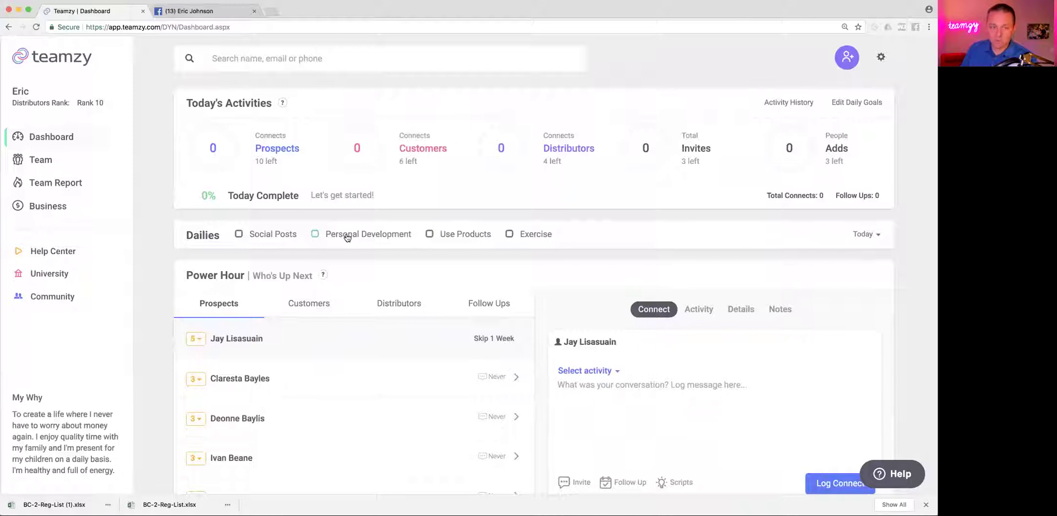
{"action": "scroll", "coordinate": [401, 318], "scroll_direction": "down", "scroll_amount": 1}
{"action": "scroll", "coordinate": [401, 321], "scroll_direction": "down", "scroll_amount": 2}
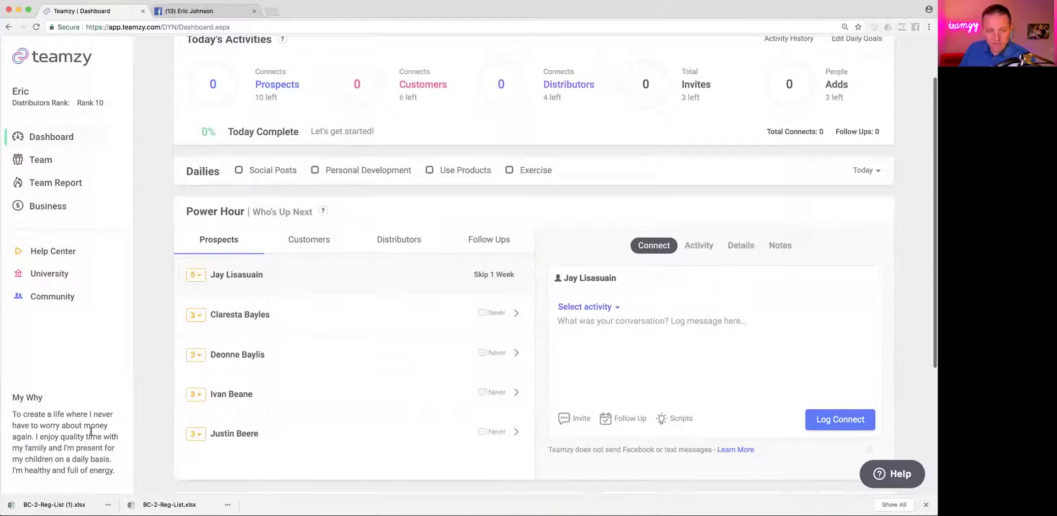
- Choose an activity type for the connect with the first prospect in Power Hour
{"action": "scroll", "coordinate": [329, 350], "scroll_direction": "up", "scroll_amount": 1}
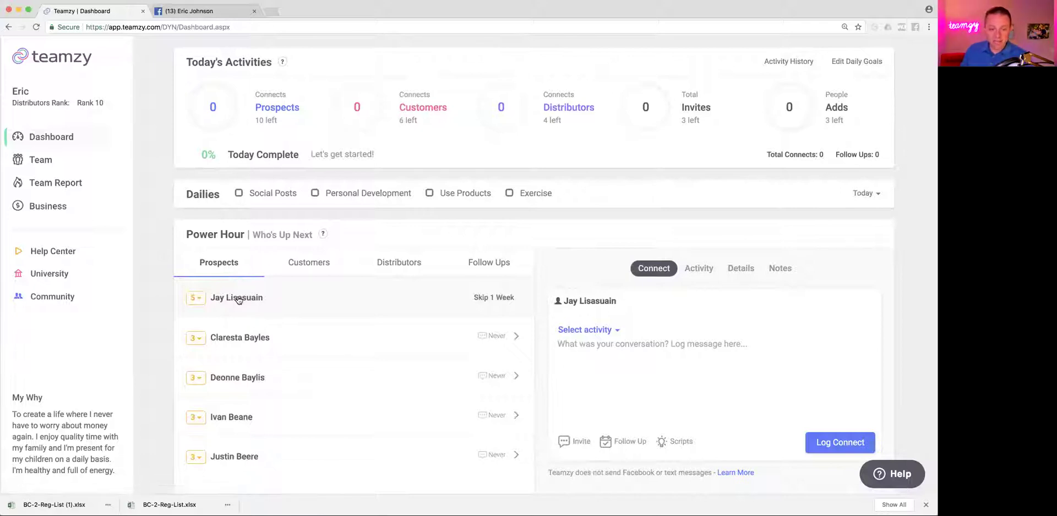
{"action": "left_click", "coordinate": [577, 331]}
{"action": "left_click", "coordinate": [595, 363]}
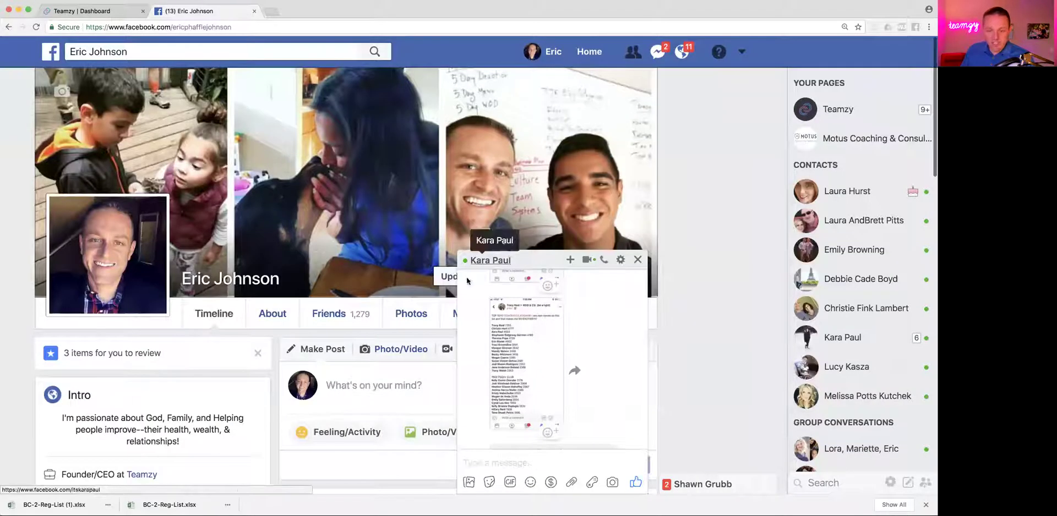
- Switch to Facebook and read a contact's chat message and attached screenshots about her March results with Teamzy
{"action": "scroll", "coordinate": [550, 341], "scroll_direction": "up", "scroll_amount": 5}
{"action": "scroll", "coordinate": [556, 326], "scroll_direction": "down", "scroll_amount": 1}
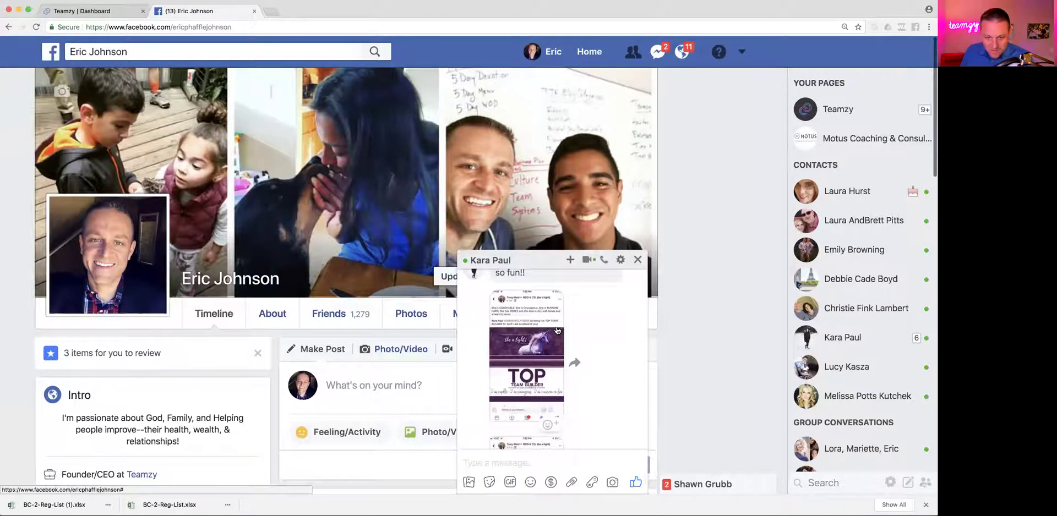
{"action": "scroll", "coordinate": [556, 330], "scroll_direction": "up", "scroll_amount": 3}
{"action": "scroll", "coordinate": [556, 326], "scroll_direction": "up", "scroll_amount": 2}
{"action": "scroll", "coordinate": [556, 326], "scroll_direction": "down", "scroll_amount": 2}
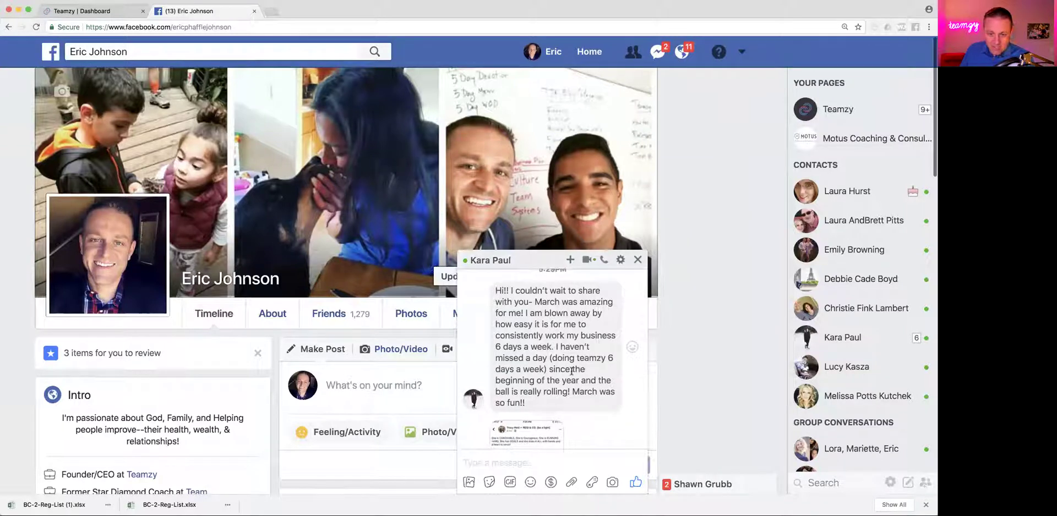
{"action": "scroll", "coordinate": [614, 401], "scroll_direction": "down", "scroll_amount": 2}
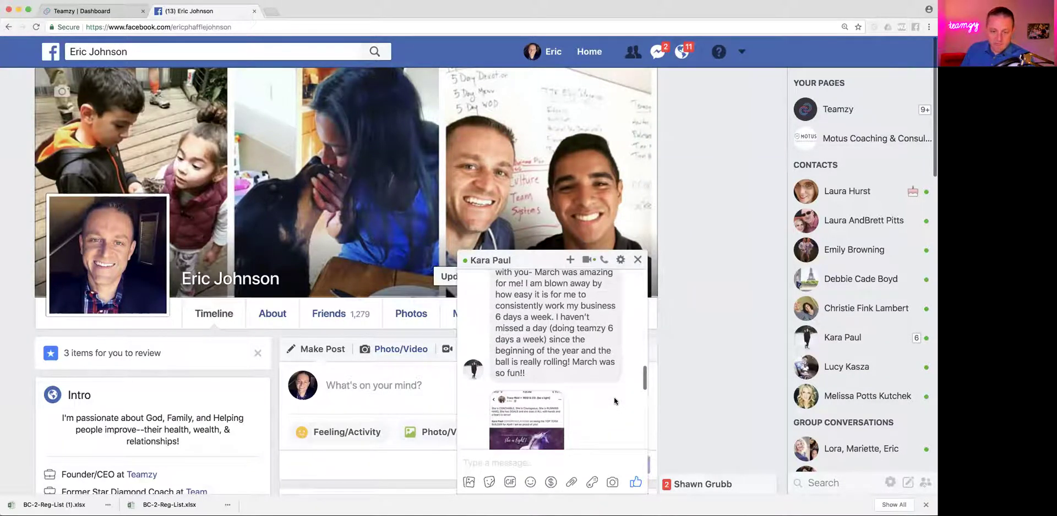
- Read the rest of the contact's chat message about her team-building results with Teamzy and minimize the chat
{"action": "scroll", "coordinate": [614, 400], "scroll_direction": "down", "scroll_amount": 5}
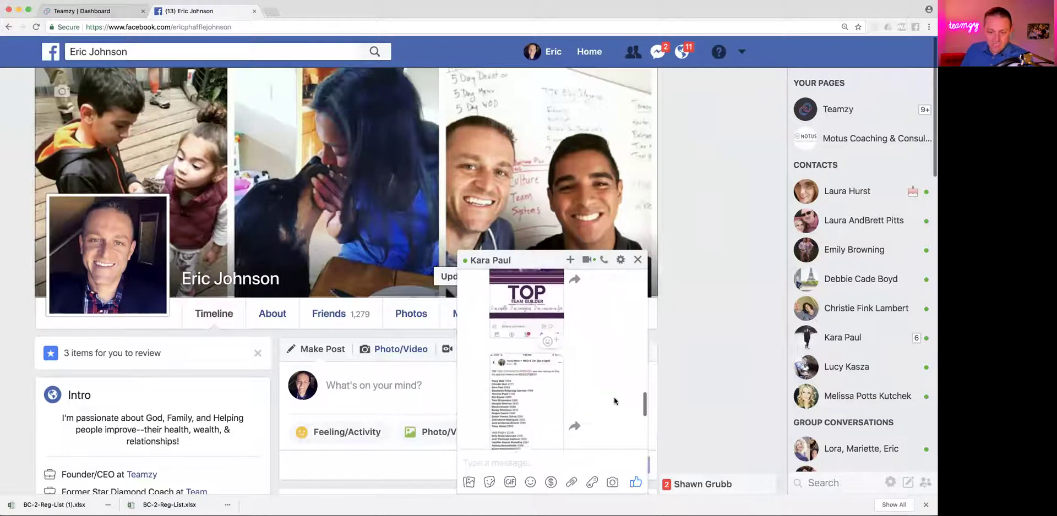
{"action": "scroll", "coordinate": [614, 400], "scroll_direction": "down", "scroll_amount": 8}
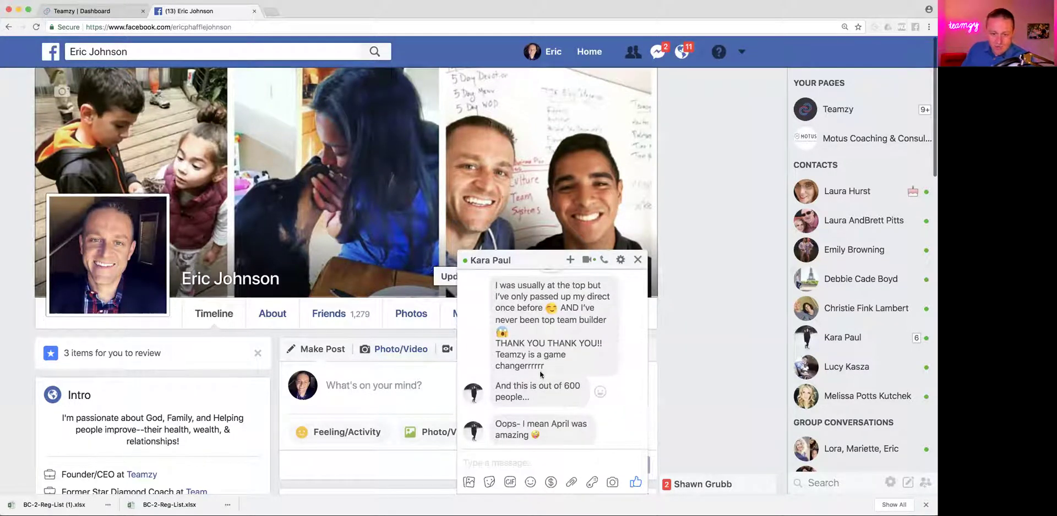
{"action": "scroll", "coordinate": [543, 371], "scroll_direction": "down", "scroll_amount": 1}
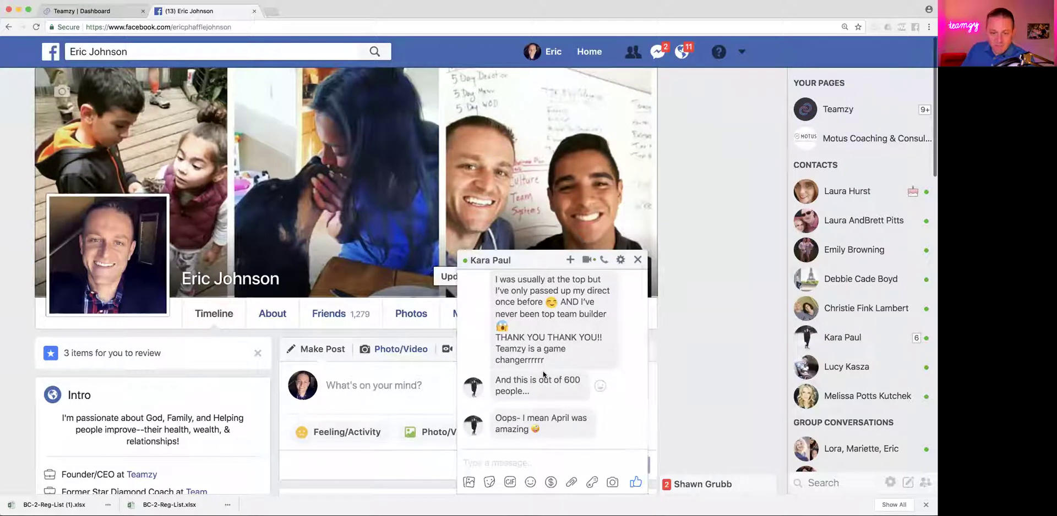
{"action": "scroll", "coordinate": [543, 371], "scroll_direction": "up", "scroll_amount": 2}
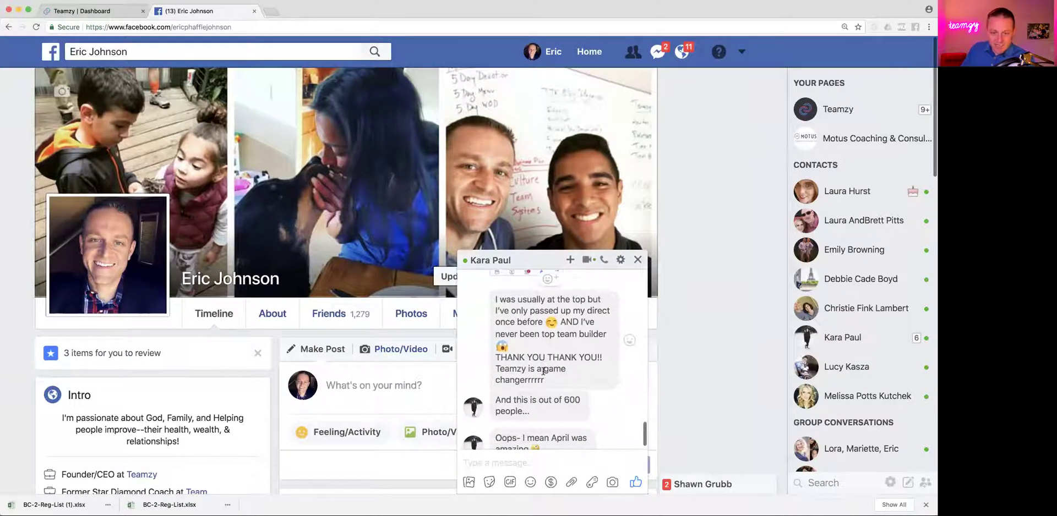
{"action": "scroll", "coordinate": [543, 371], "scroll_direction": "down", "scroll_amount": 2}
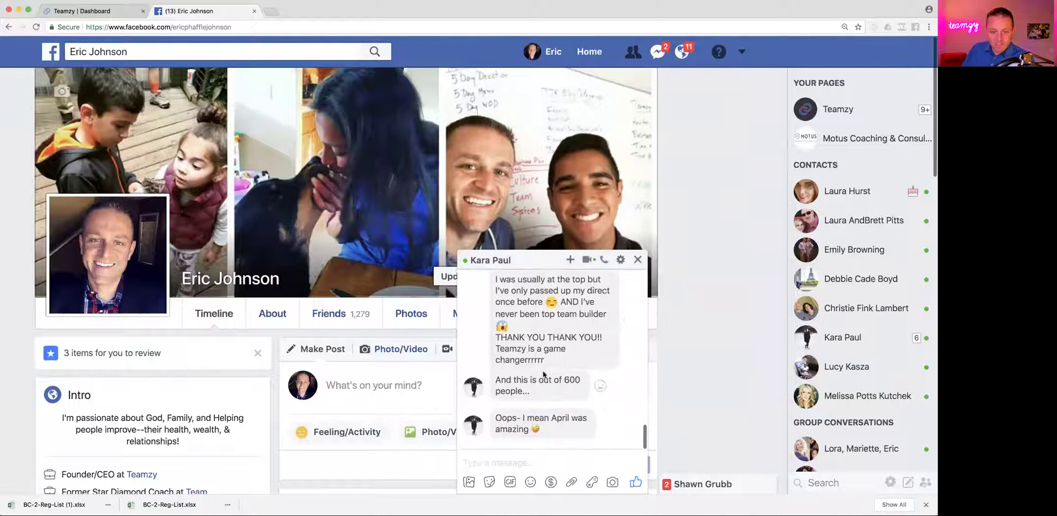
{"action": "left_click", "coordinate": [537, 261]}
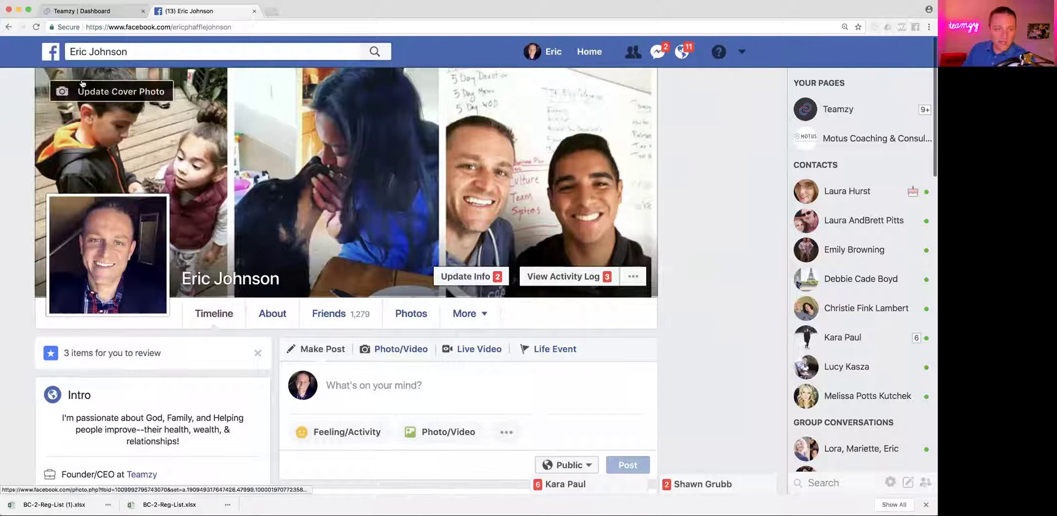
- Switch to Teamzy and copy the Facebook script "Connect 1" from the script ideas for the first prospect
{"action": "left_click", "coordinate": [90, 14]}
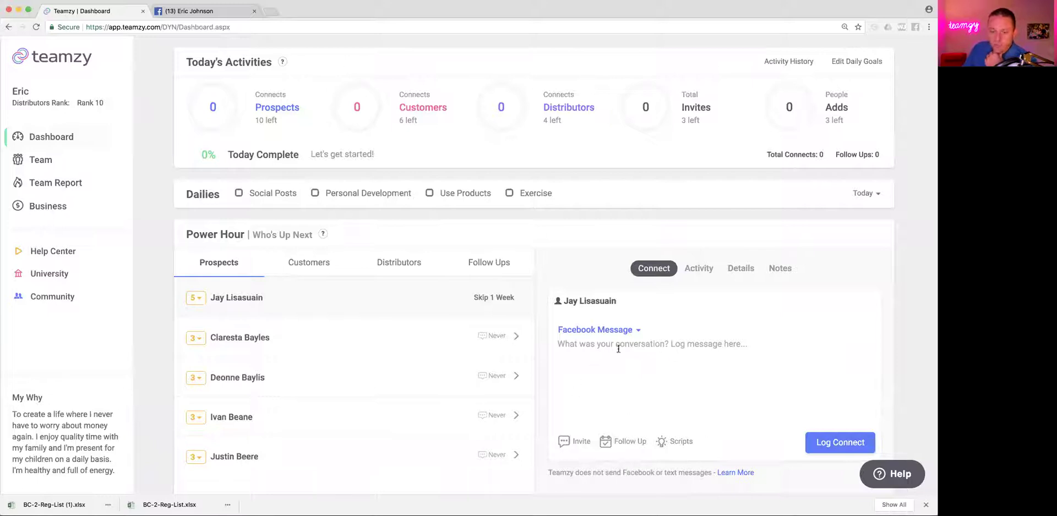
{"action": "left_click", "coordinate": [678, 442]}
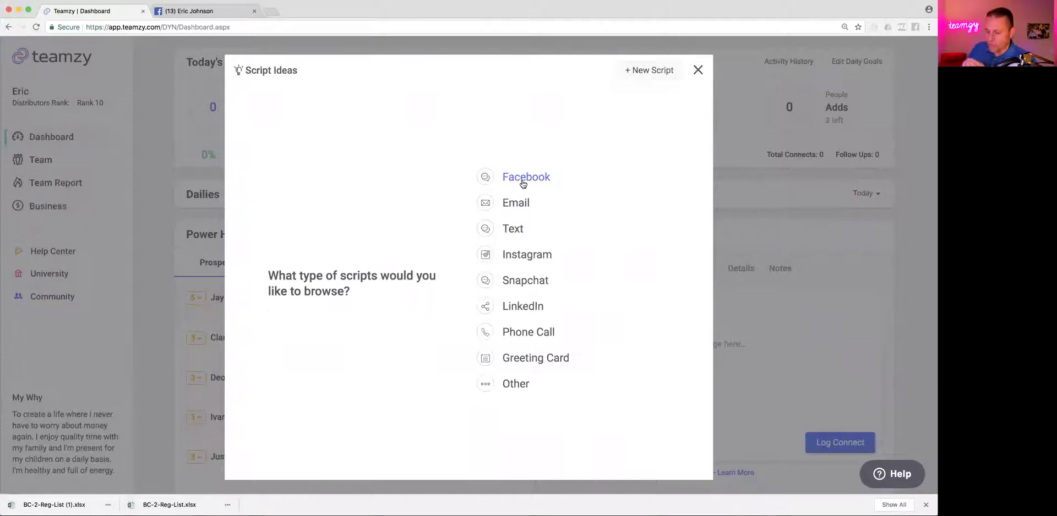
{"action": "left_click", "coordinate": [523, 177]}
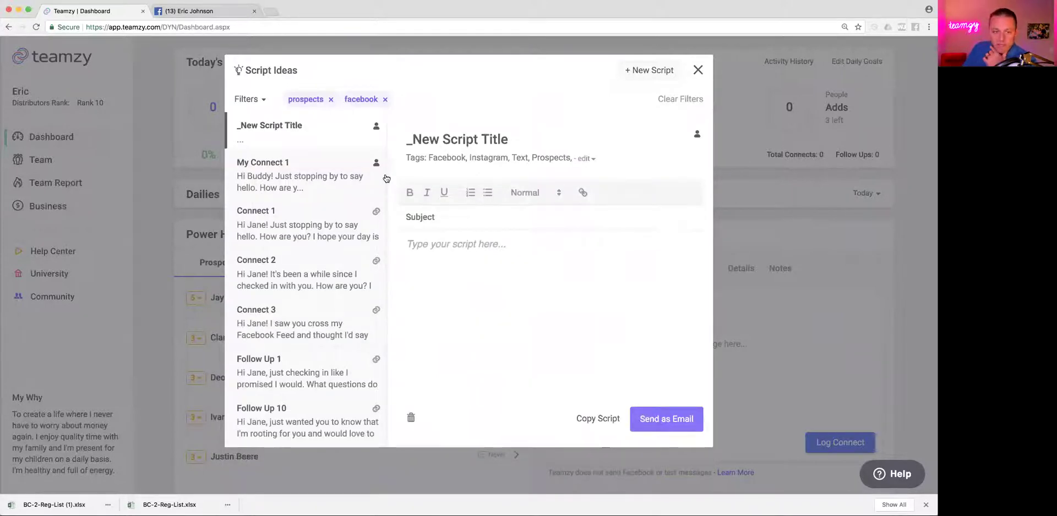
{"action": "left_click", "coordinate": [300, 211]}
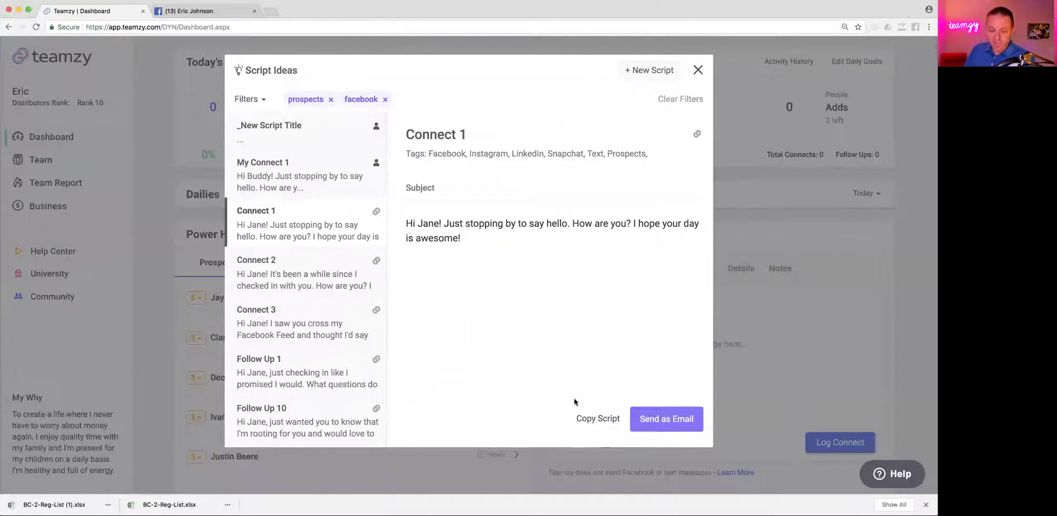
{"action": "left_click", "coordinate": [599, 420]}
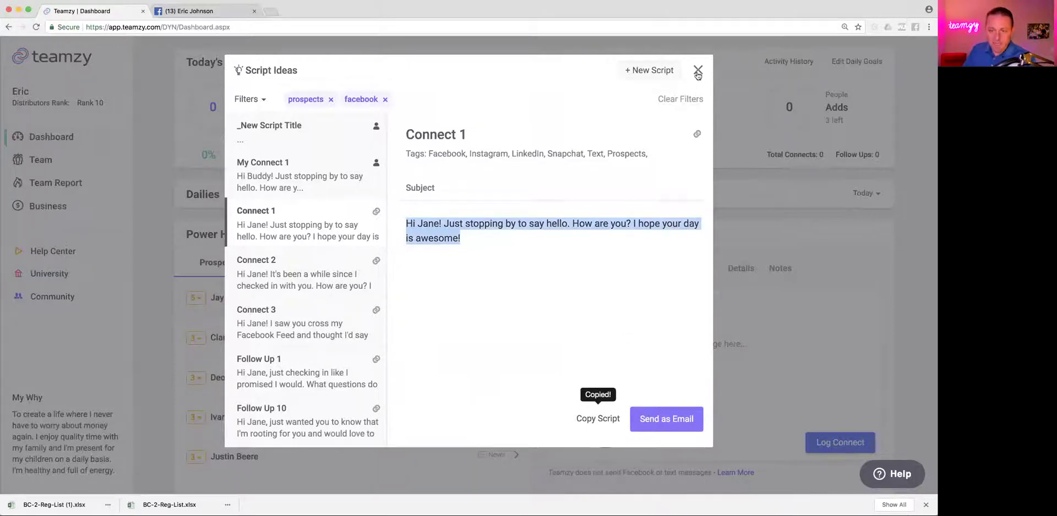
{"action": "left_click", "coordinate": [697, 71]}
- Paste the script into the first prospect's connect message, personalize the greeting with their first name and append a smiling emoji
{"action": "right_click", "coordinate": [610, 355]}
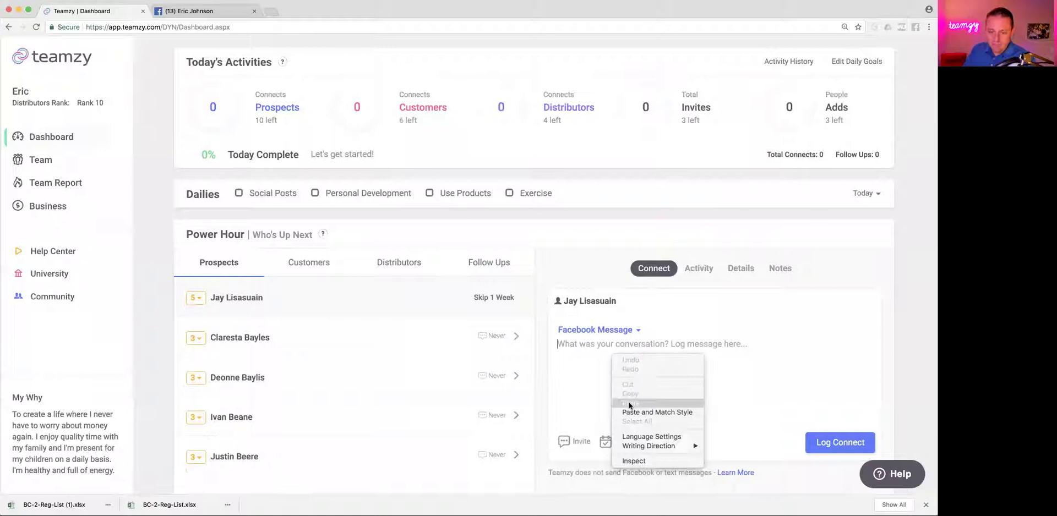
{"action": "left_click", "coordinate": [628, 406]}
{"action": "left_click", "coordinate": [585, 344]}
{"action": "key", "text": "BackSpace"}
{"action": "key", "text": "BackSpace"}
{"action": "type", "text": "y"}
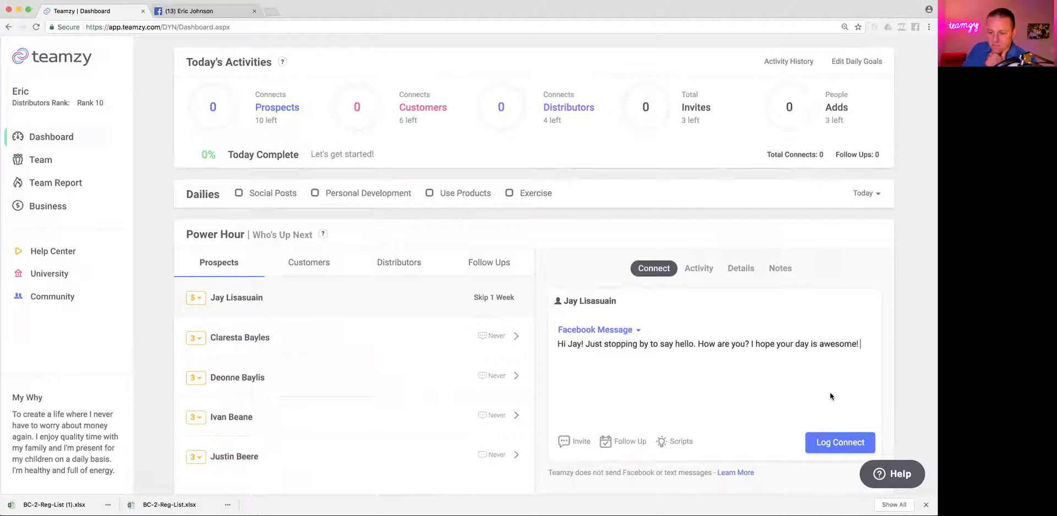
{"action": "left_click", "coordinate": [863, 341]}
{"action": "key", "text": "super+v"}
- Copy the whole personalized message, switch to Facebook and search for the first prospect
{"action": "left_click_drag", "start_coordinate": [557, 344], "coordinate": [875, 344]}
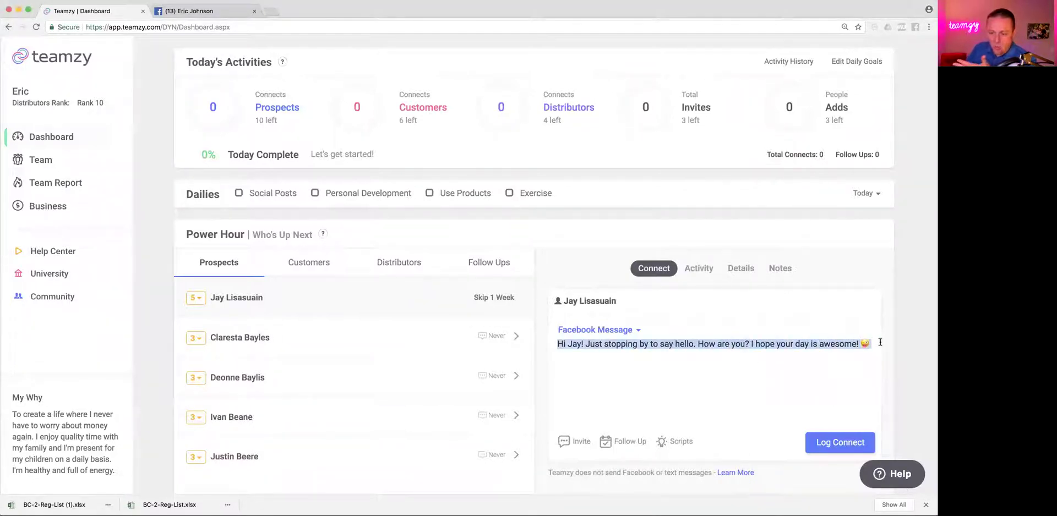
{"action": "right_click", "coordinate": [756, 344]}
{"action": "left_click", "coordinate": [772, 398]}
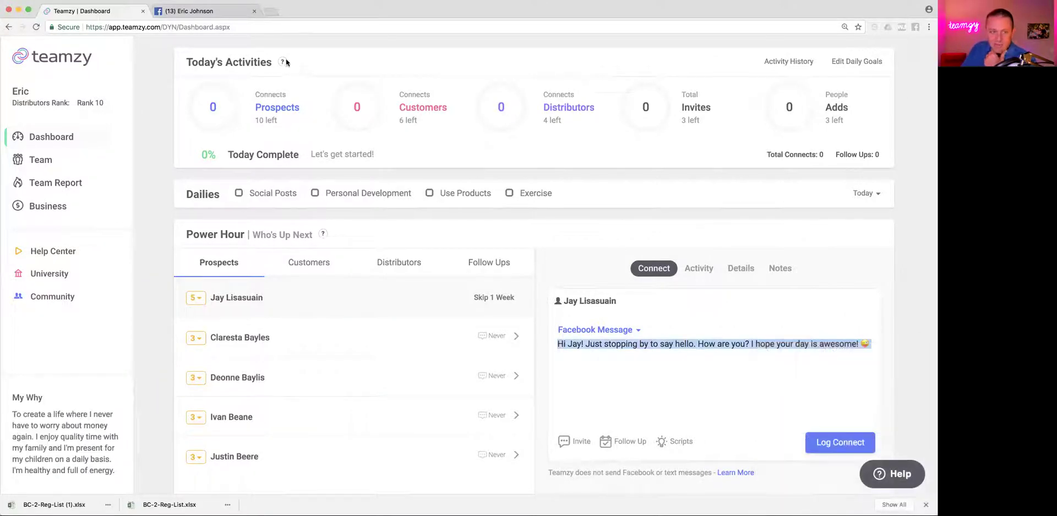
{"action": "left_click", "coordinate": [215, 11]}
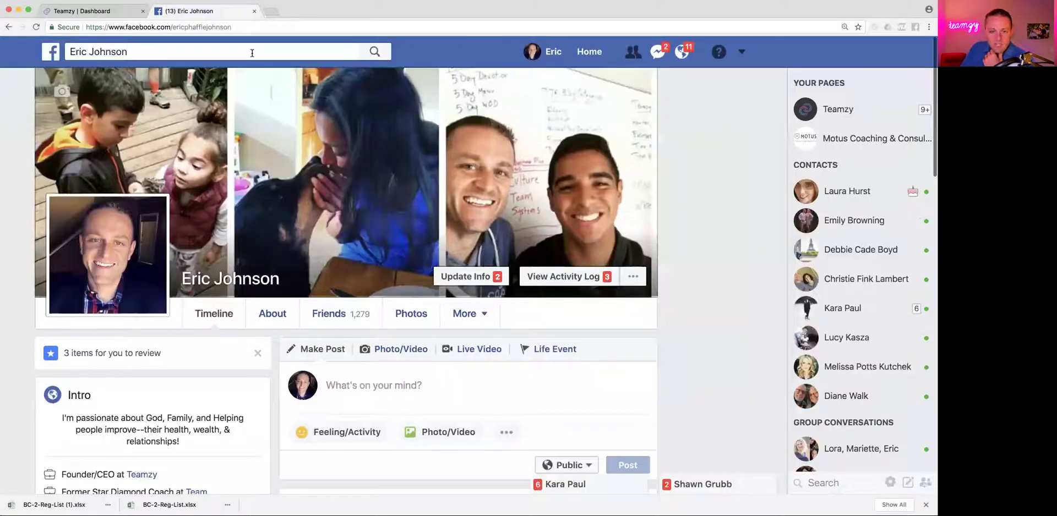
{"action": "left_click", "coordinate": [252, 52]}
{"action": "type", "text": "jay"}
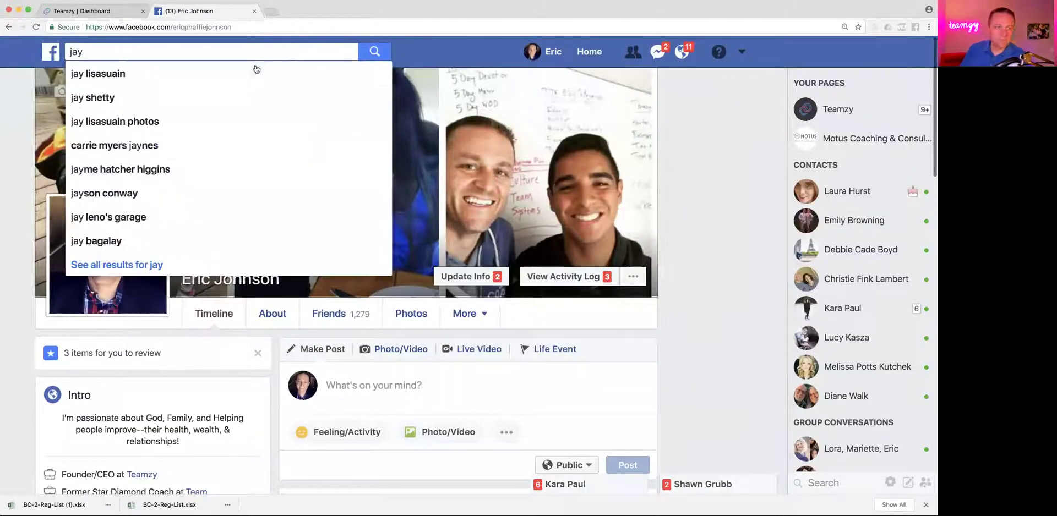
{"action": "left_click", "coordinate": [237, 72]}
- Send the prospect a new Facebook message containing the copied greeting and dismiss the sent notice
{"action": "left_click", "coordinate": [511, 160]}
{"action": "left_click", "coordinate": [480, 188]}
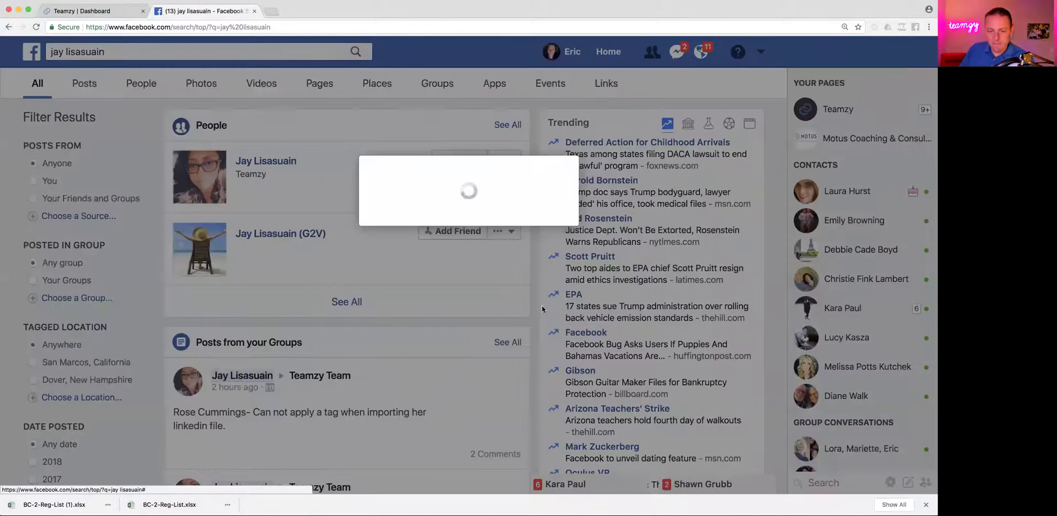
{"action": "right_click", "coordinate": [380, 224]}
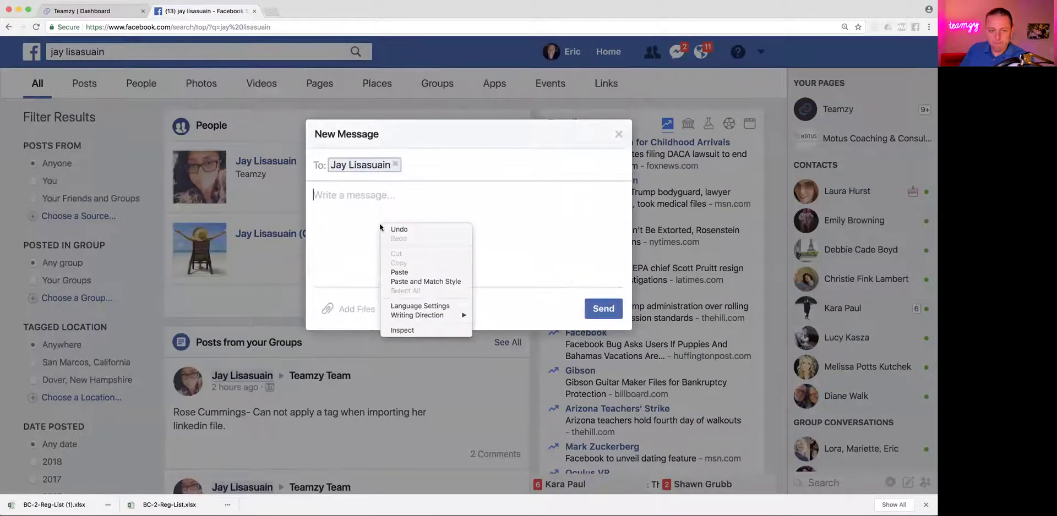
{"action": "left_click", "coordinate": [402, 276]}
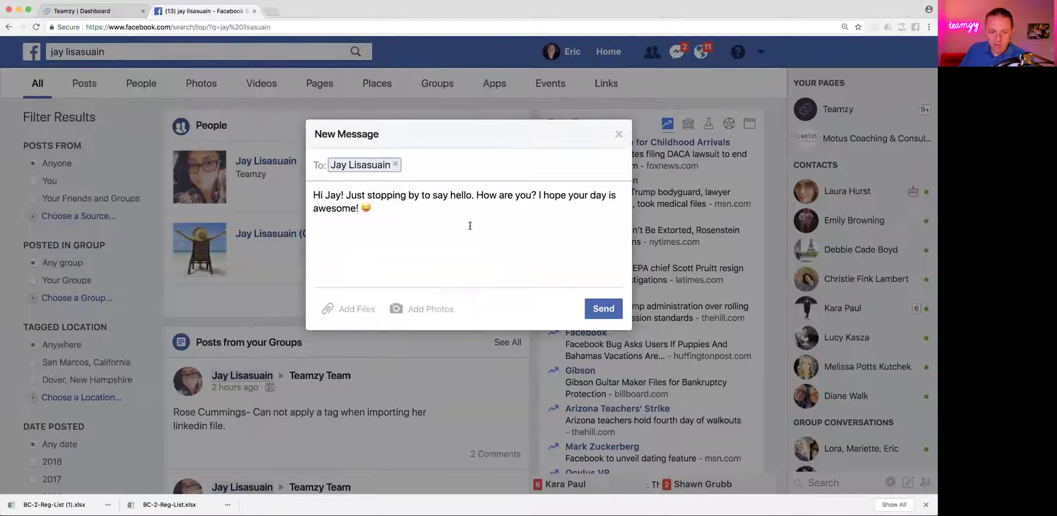
{"action": "left_click", "coordinate": [604, 310]}
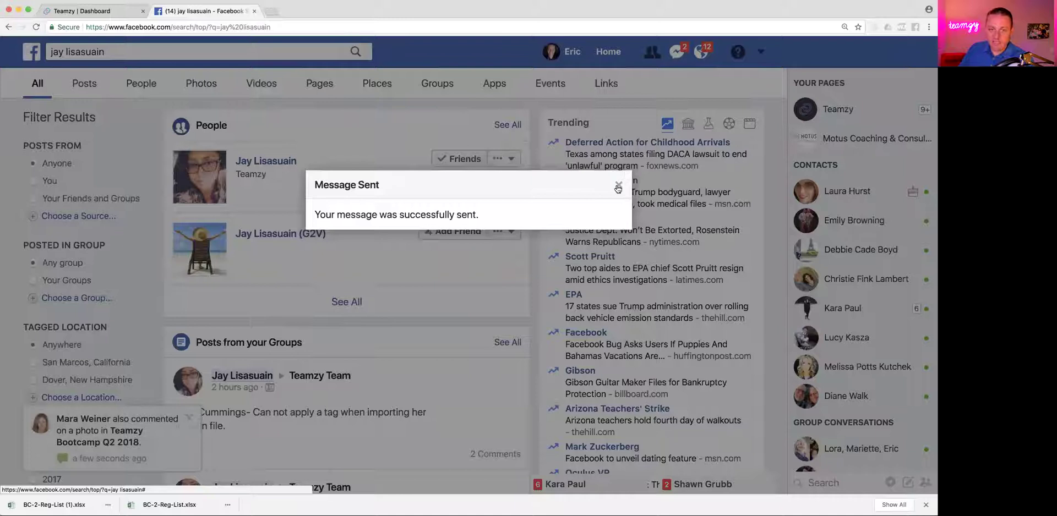
{"action": "left_click", "coordinate": [618, 187]}
- Switch back to Teamzy and log the Facebook Message connect for the first prospect
{"action": "left_click", "coordinate": [83, 11]}
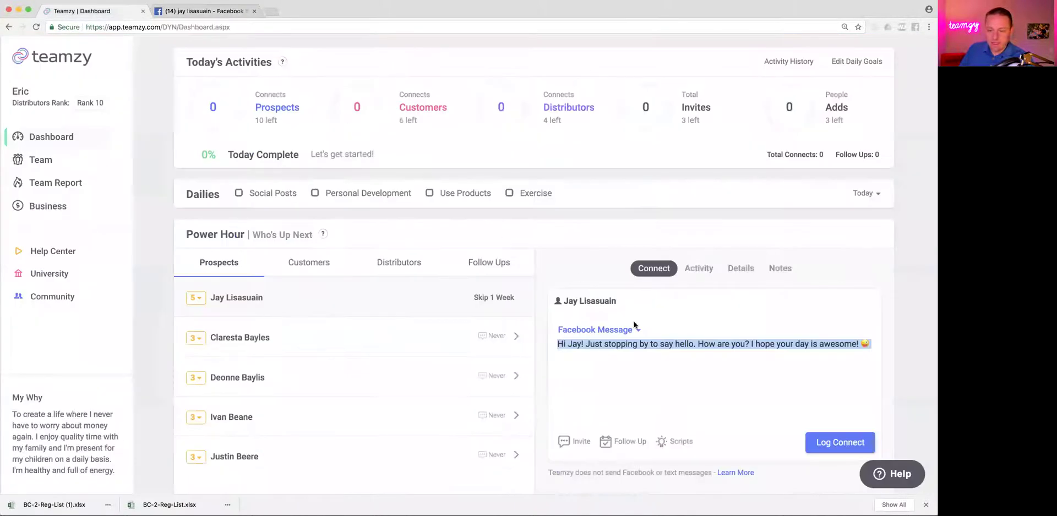
{"action": "left_click", "coordinate": [630, 383]}
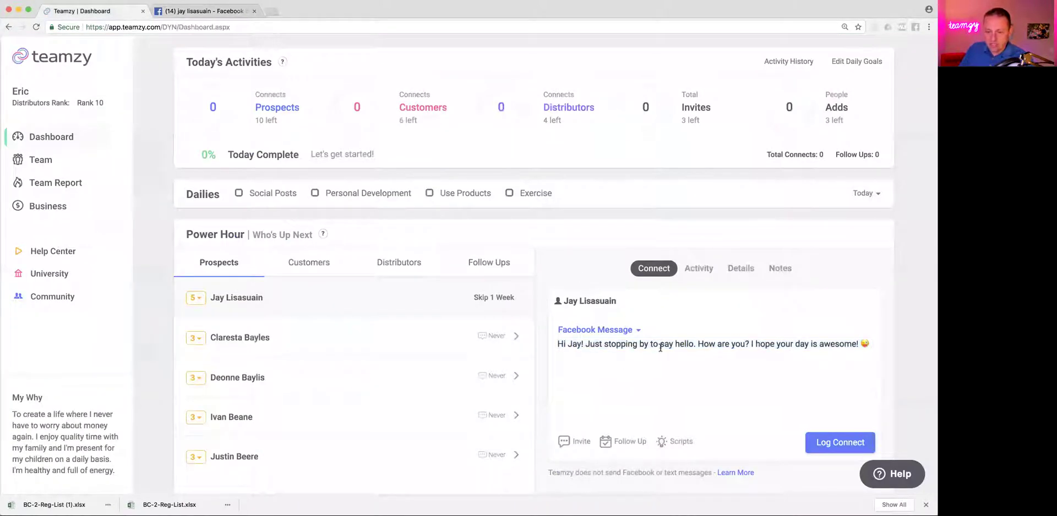
{"action": "left_click", "coordinate": [820, 444]}
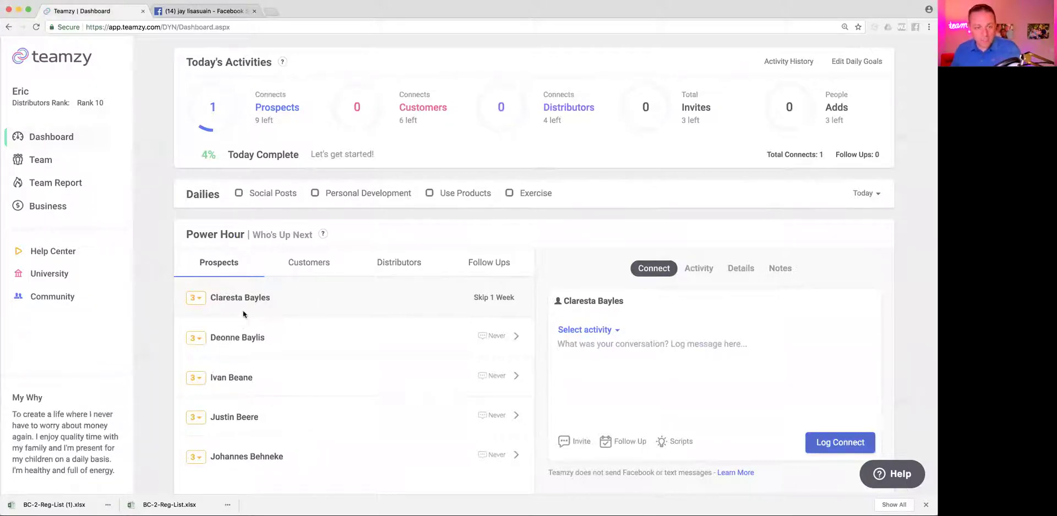
- Paste the same greeting into the next prospect's connect message and replace the name with that prospect's first name
{"action": "right_click", "coordinate": [598, 348]}
{"action": "left_click", "coordinate": [633, 400]}
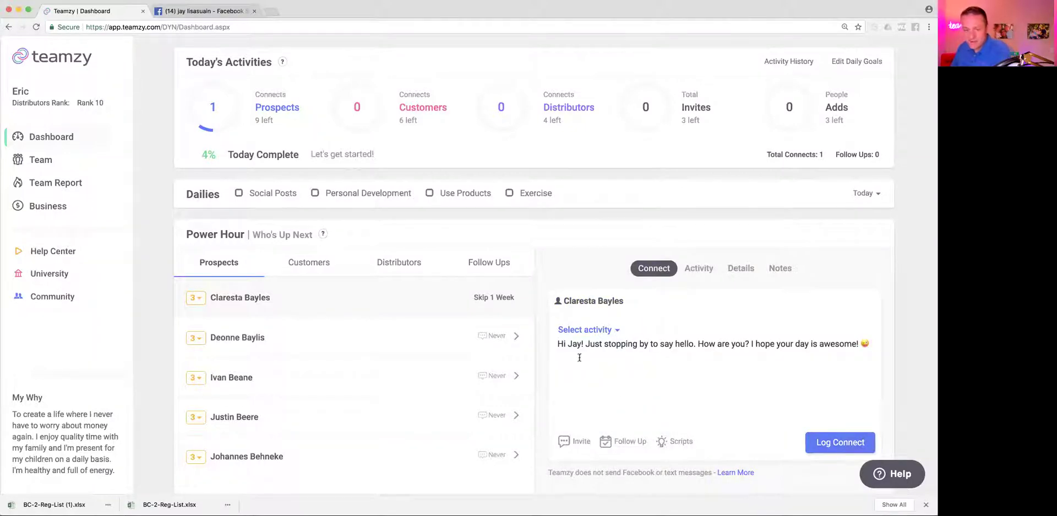
{"action": "key", "text": "BackSpace"}
{"action": "key", "text": "BackSpace"}
{"action": "key", "text": "BackSpace"}
{"action": "type", "text": "Claresta"}
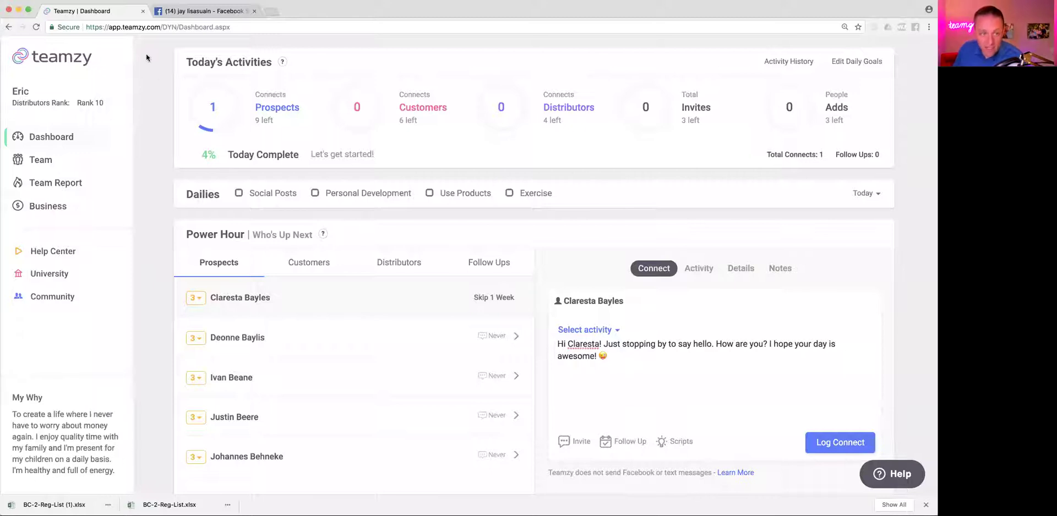
- Set the second prospect's activity type to Facebook Message and log the connect
{"action": "left_click", "coordinate": [819, 443]}
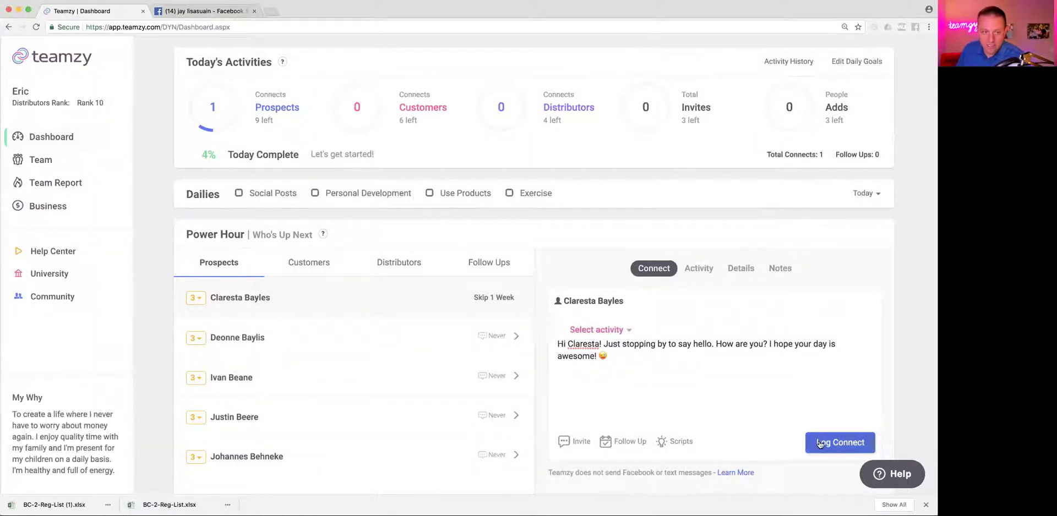
{"action": "left_click", "coordinate": [577, 336]}
{"action": "left_click", "coordinate": [597, 362]}
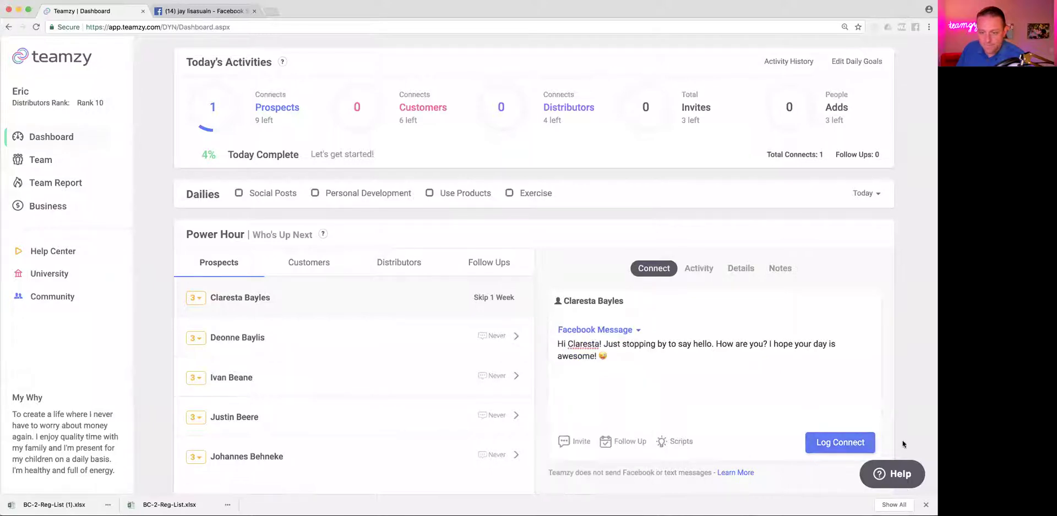
{"action": "left_click", "coordinate": [854, 445]}
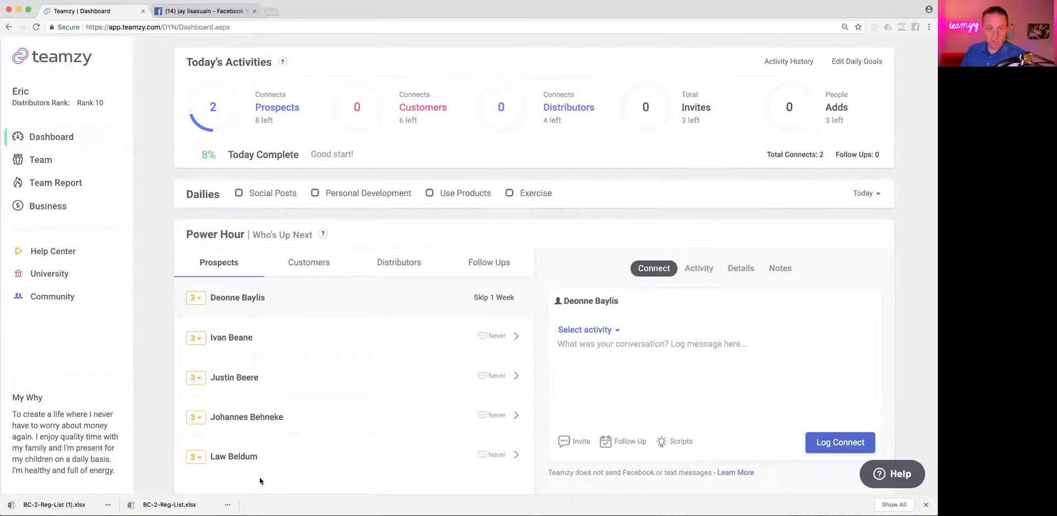
- Browse the Facebook scripts for the first customer in Power Hour and copy "Connect with a Customer or Distributor"
{"action": "left_click", "coordinate": [310, 270]}
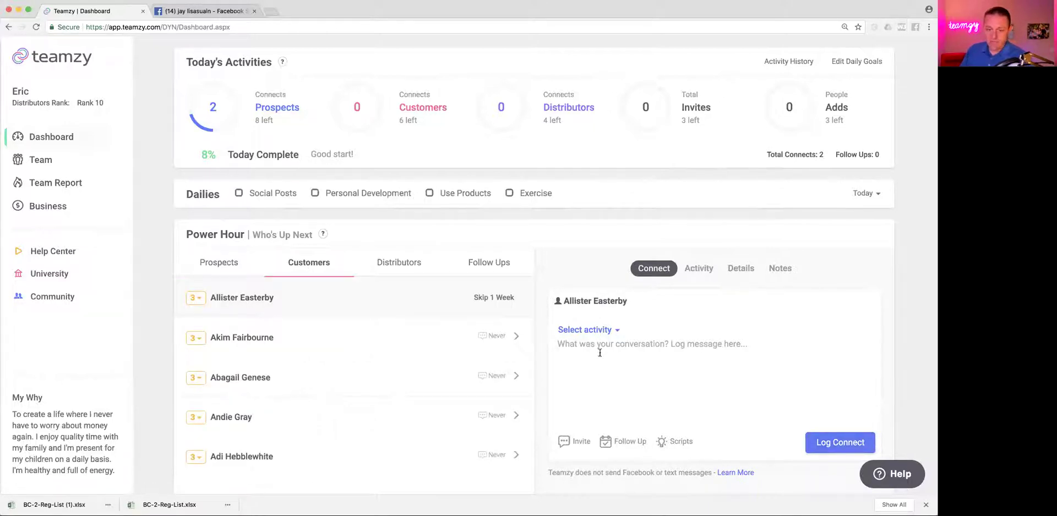
{"action": "left_click", "coordinate": [677, 442]}
{"action": "left_click", "coordinate": [541, 179]}
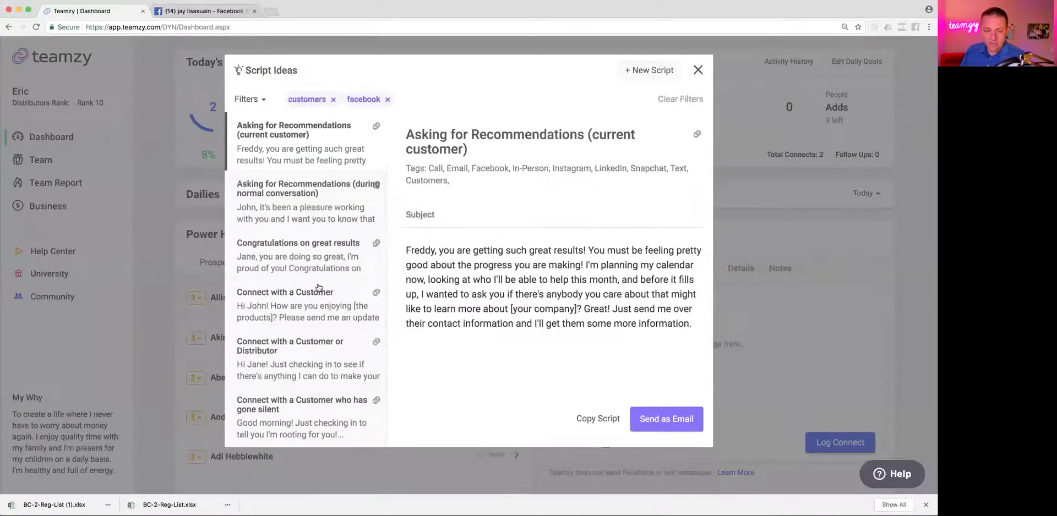
{"action": "left_click", "coordinate": [282, 254]}
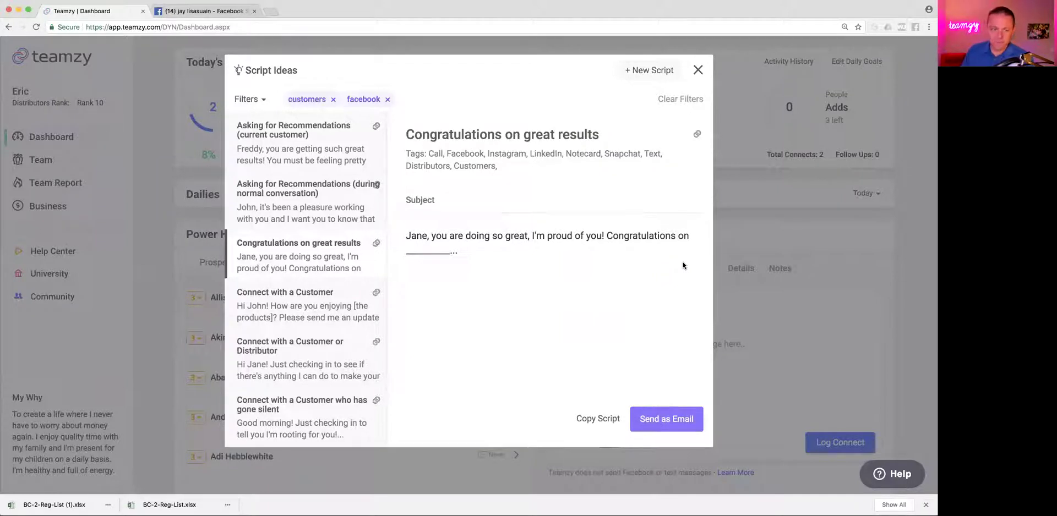
{"action": "left_click", "coordinate": [304, 302]}
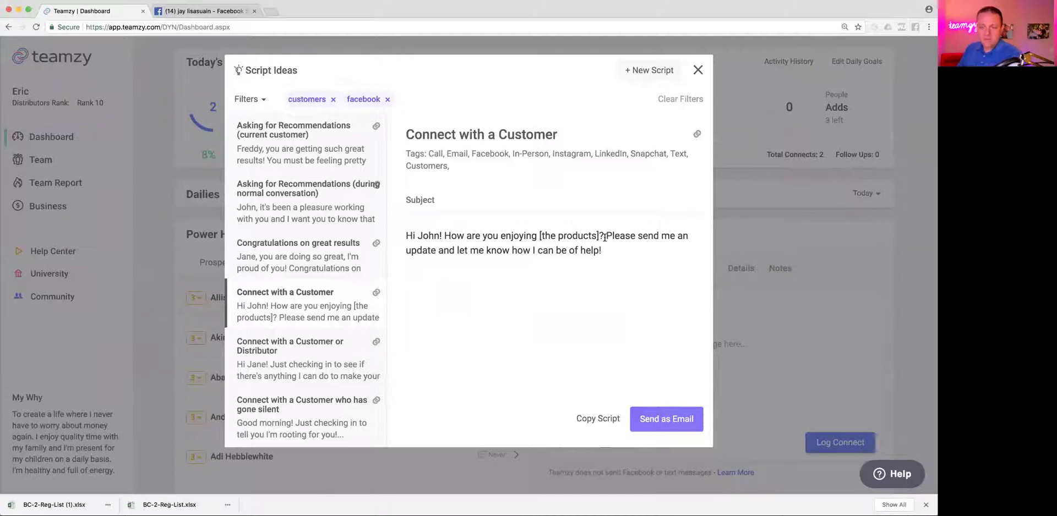
{"action": "left_click", "coordinate": [326, 370]}
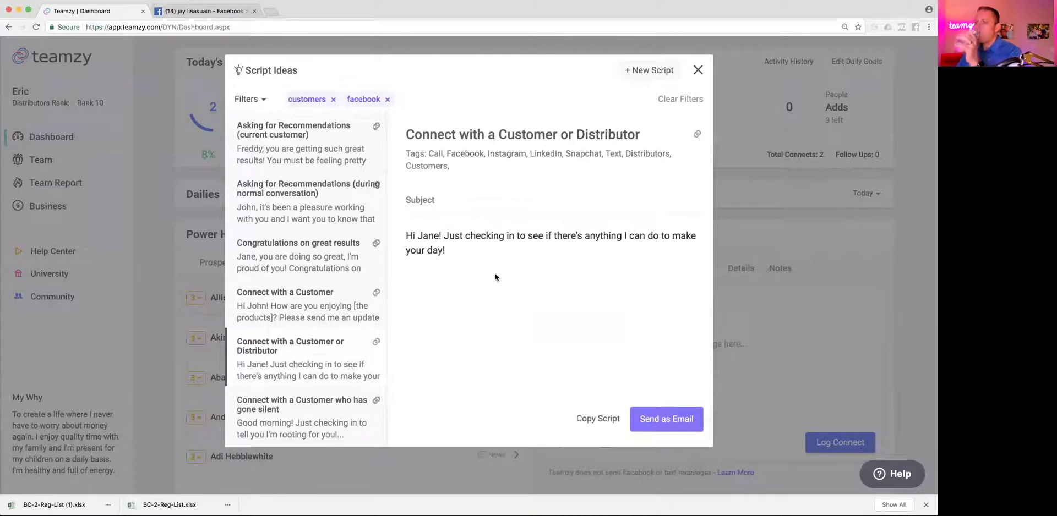
{"action": "left_click", "coordinate": [586, 418]}
{"action": "left_click", "coordinate": [694, 70]}
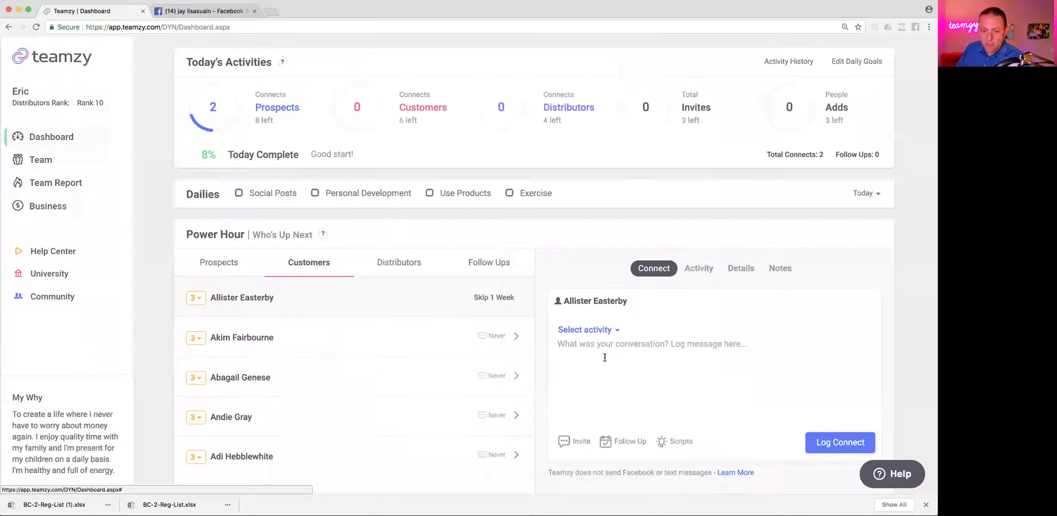
- Paste the copied script into the first customer's connect message and replace the placeholder name with that customer's first name
{"action": "right_click", "coordinate": [604, 358]}
{"action": "left_click", "coordinate": [622, 405]}
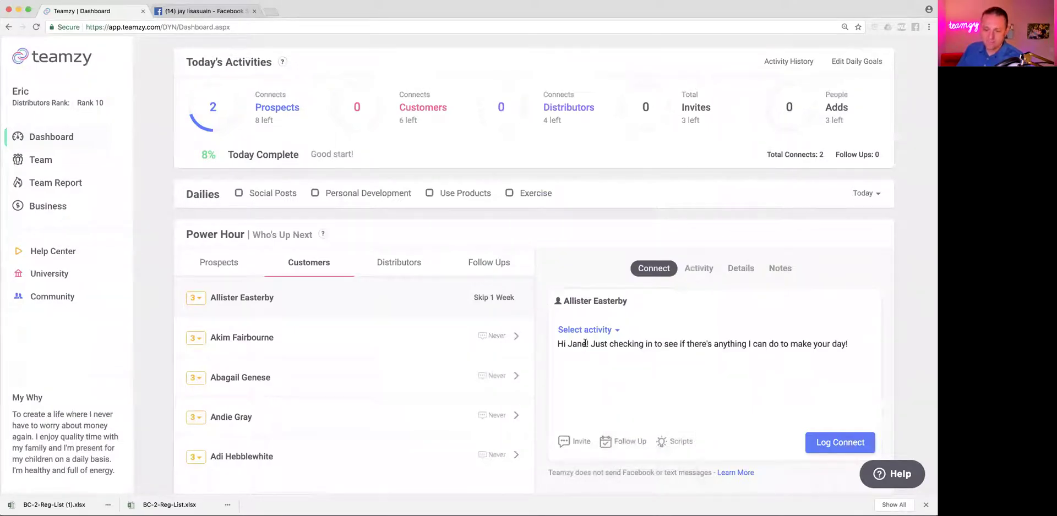
{"action": "left_click_drag", "start_coordinate": [588, 344], "coordinate": [570, 345]}
{"action": "type", "text": "Allister"}
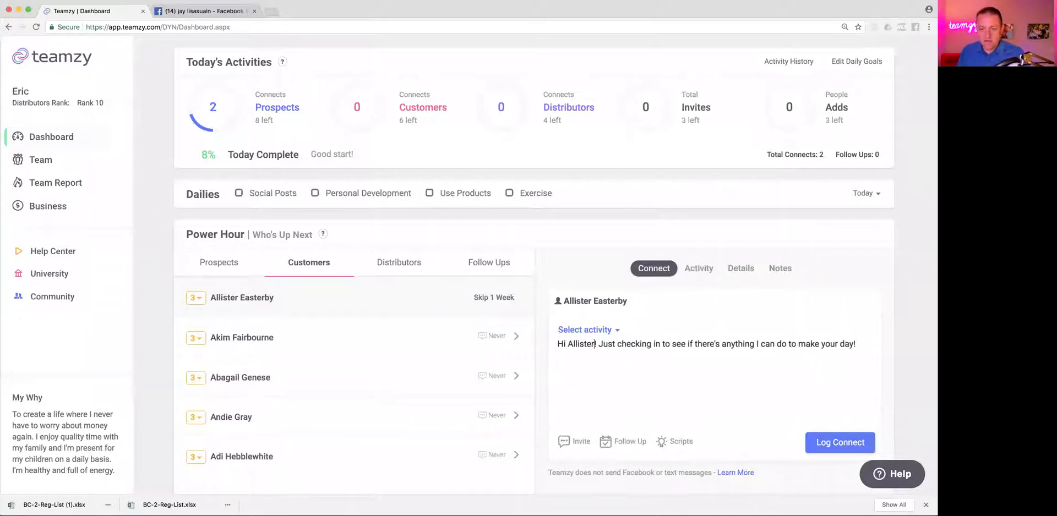
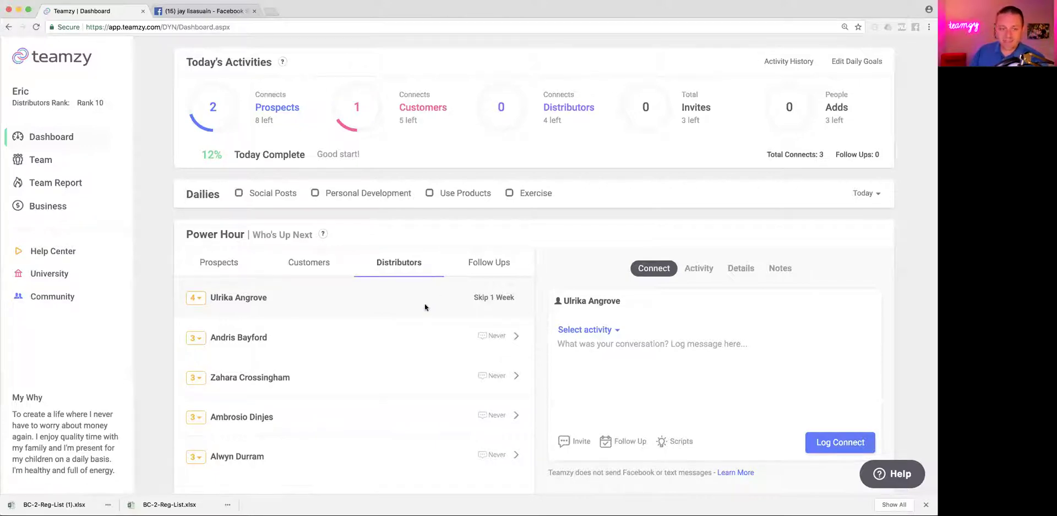
- Search the team by the five-star prospect's first name, open the matching record and start a new connect
{"action": "scroll", "coordinate": [424, 306], "scroll_direction": "up", "scroll_amount": 2}
{"action": "left_click", "coordinate": [292, 59]}
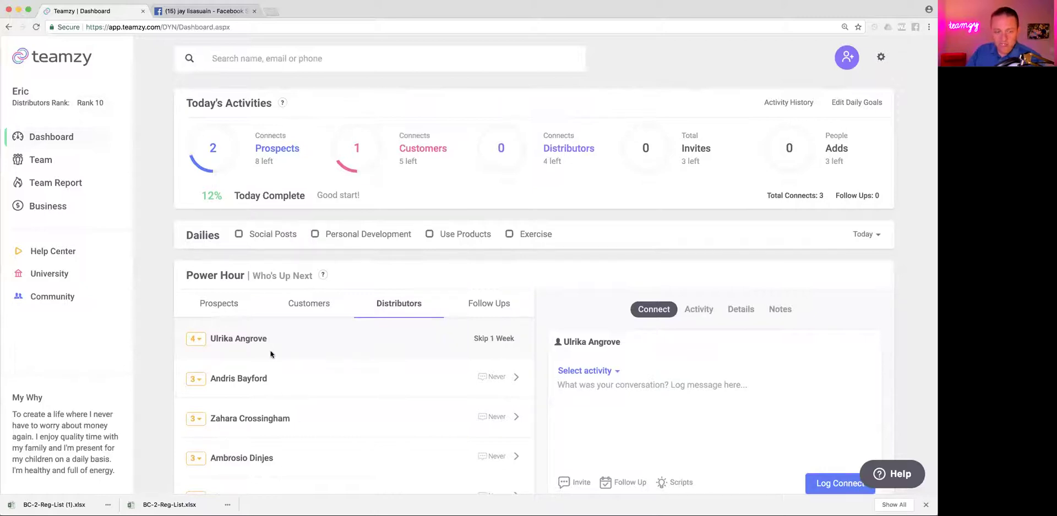
{"action": "type", "text": "jay"}
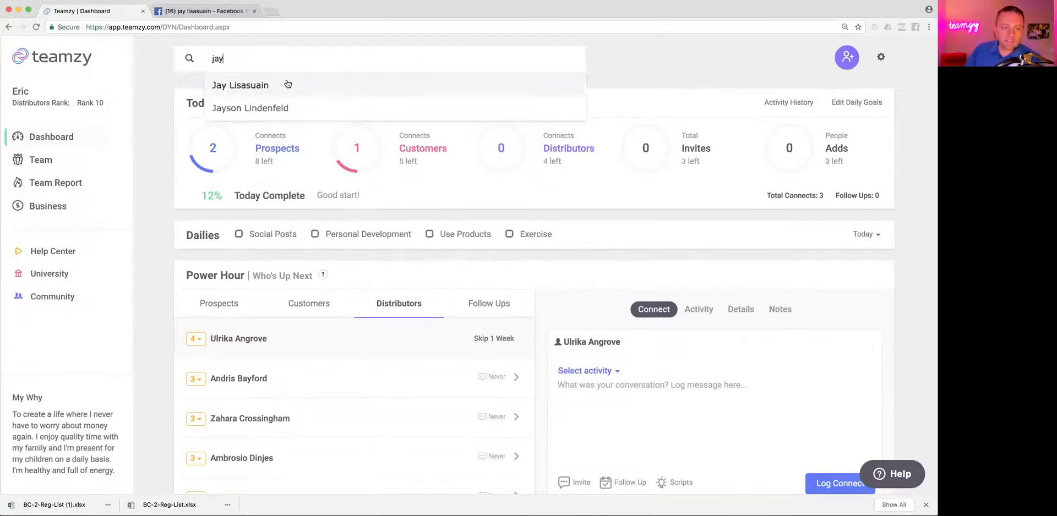
{"action": "left_click", "coordinate": [287, 85]}
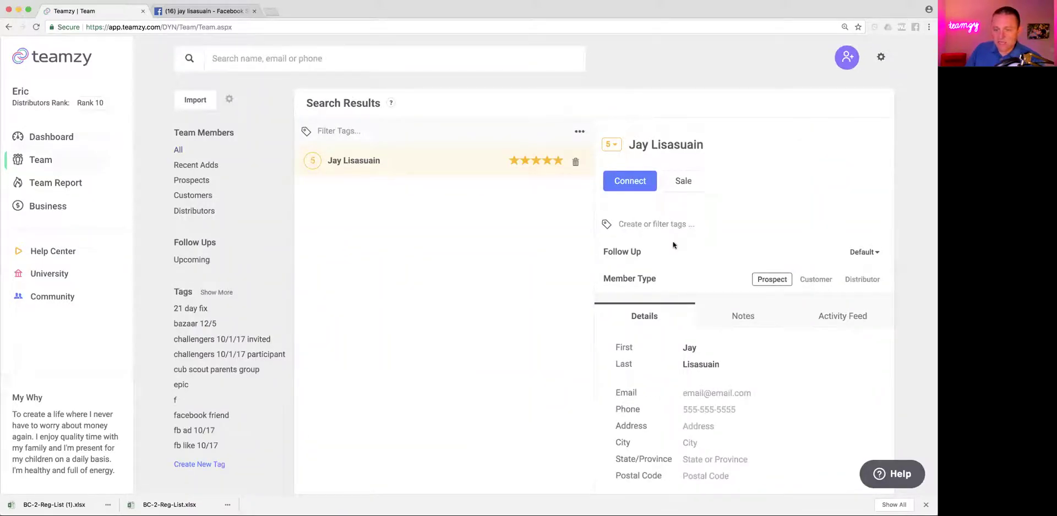
{"action": "left_click", "coordinate": [639, 187]}
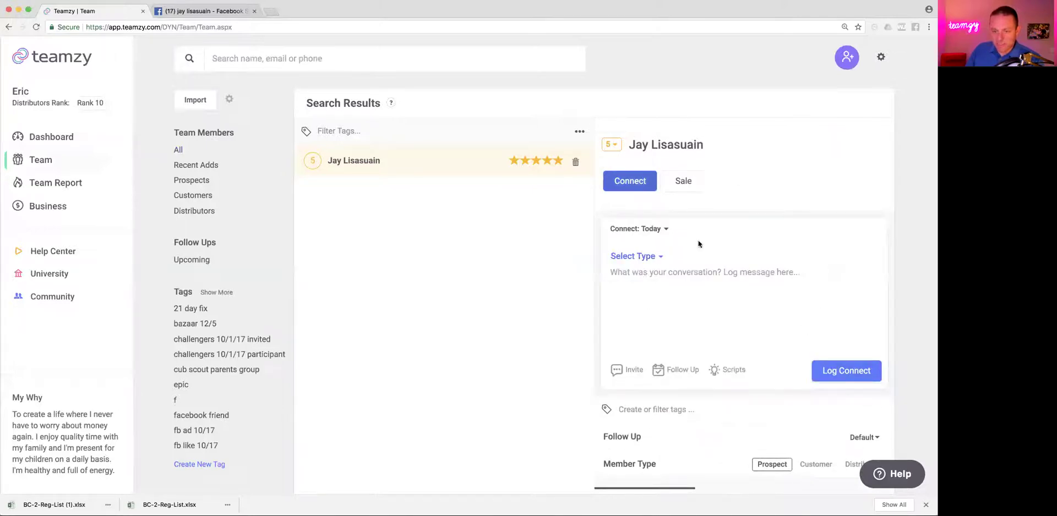
- Enter "oppt call" as the connect message and set its type to Email
{"action": "scroll", "coordinate": [713, 298], "scroll_direction": "down", "scroll_amount": 2}
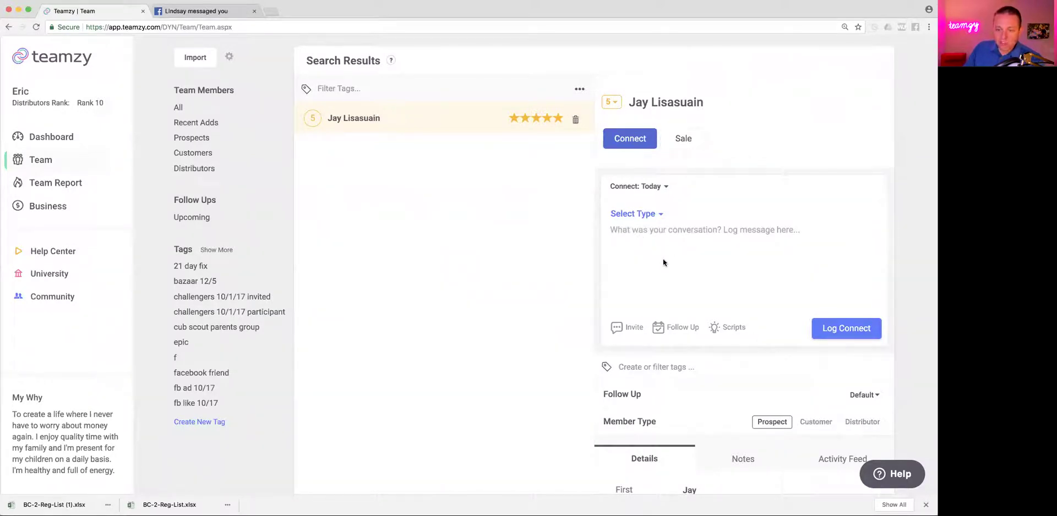
{"action": "type", "text": "oo"}
{"action": "type", "text": "pt call"}
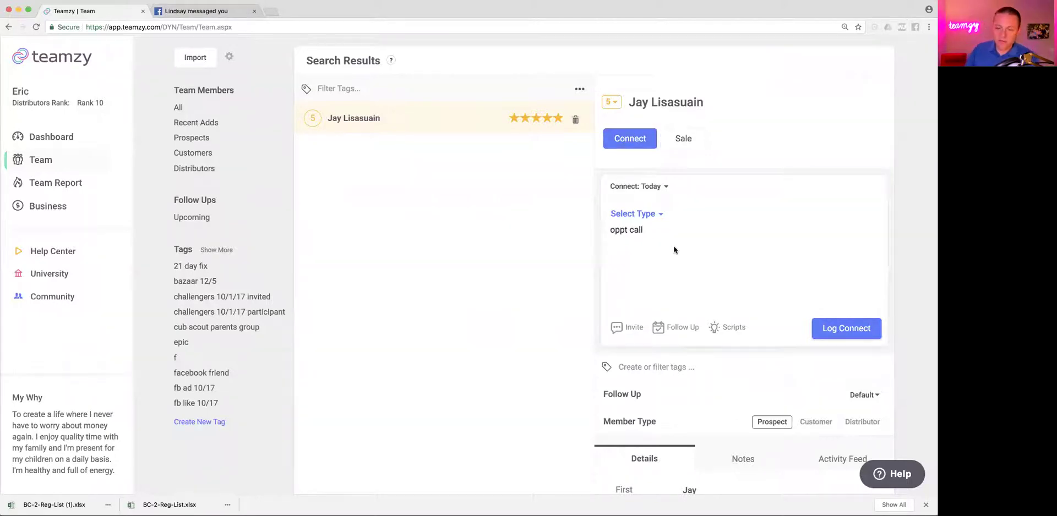
{"action": "left_click", "coordinate": [649, 214]}
{"action": "left_click", "coordinate": [652, 251]}
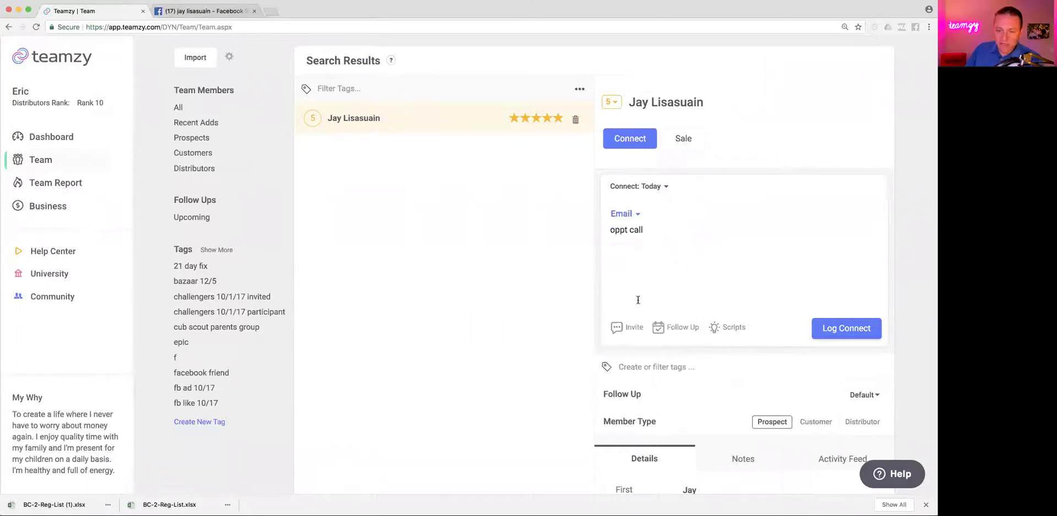
- Mark the connect as an Opportunity Call invite, schedule the follow-up for Tomorrow and log the connect
{"action": "left_click", "coordinate": [622, 329]}
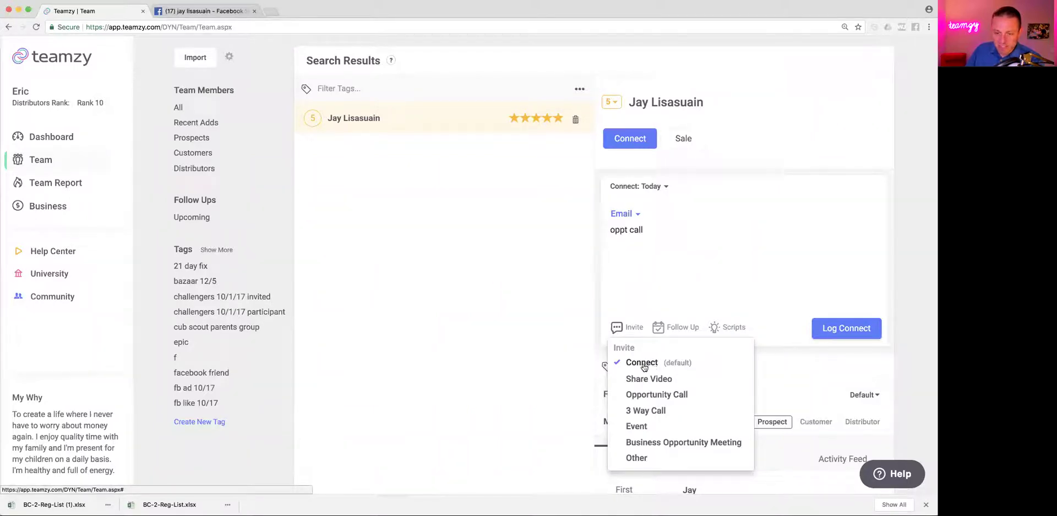
{"action": "left_click", "coordinate": [658, 396]}
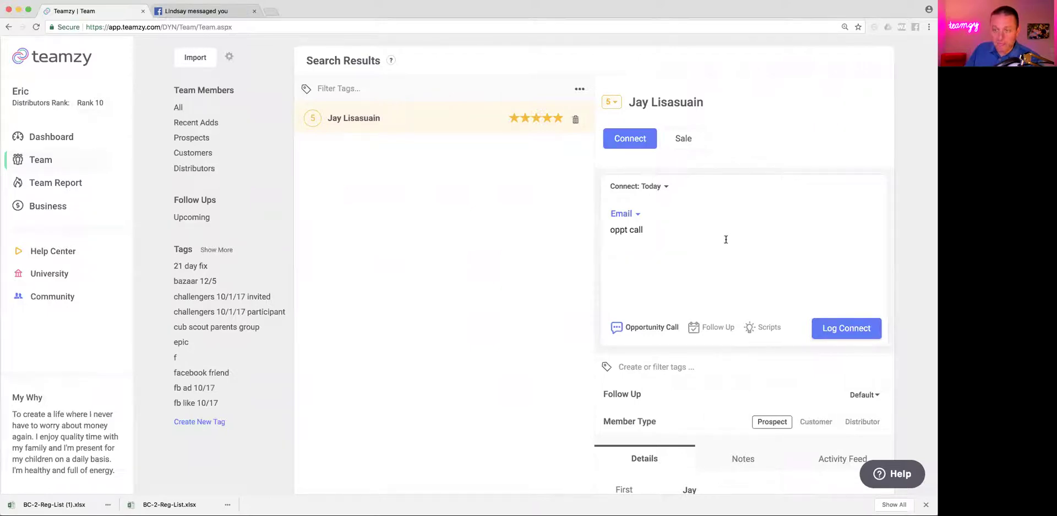
{"action": "left_click", "coordinate": [711, 329]}
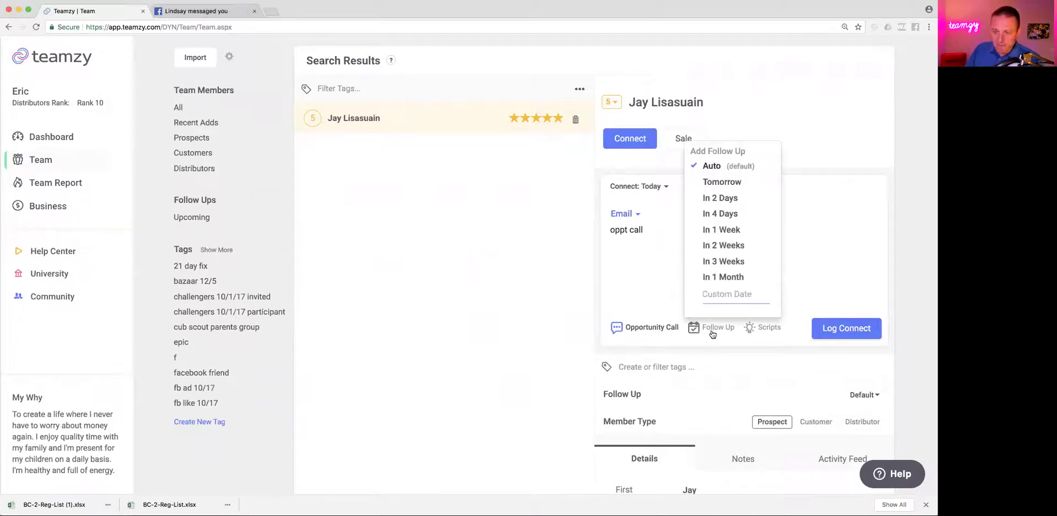
{"action": "left_click", "coordinate": [714, 182]}
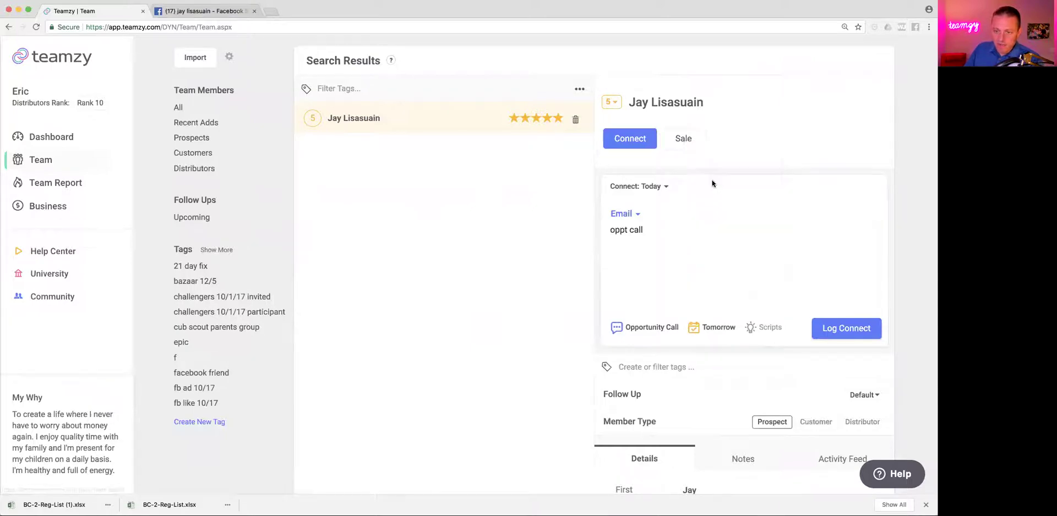
{"action": "left_click", "coordinate": [836, 328]}
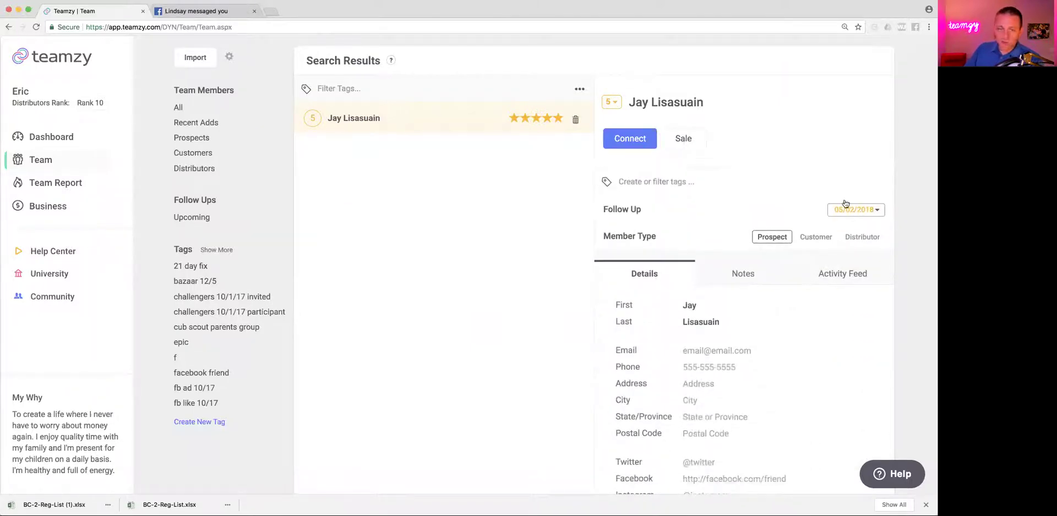
- Return to the Dashboard's Power Hour Follow Ups and set the prospect's activity type to Facebook Message
{"action": "left_click", "coordinate": [80, 139]}
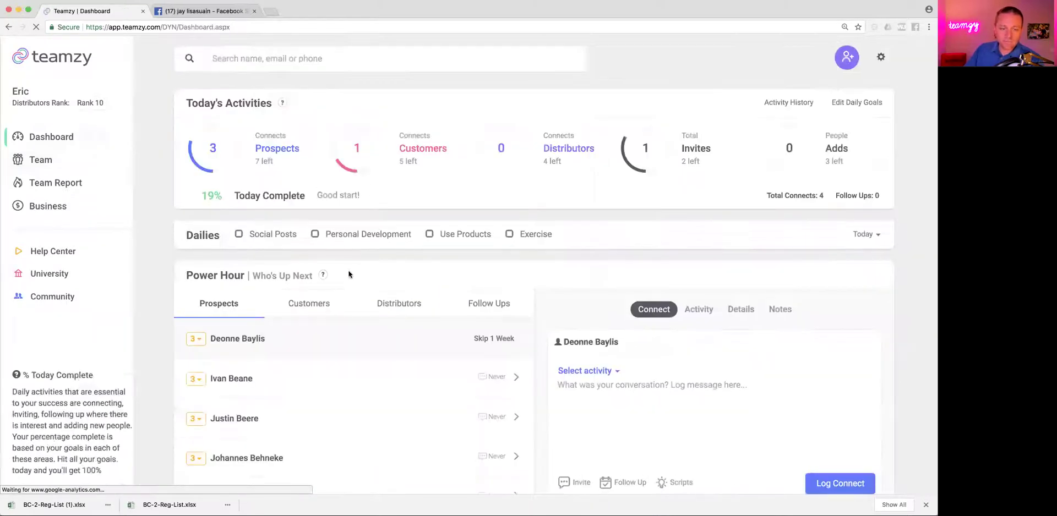
{"action": "left_click", "coordinate": [489, 303]}
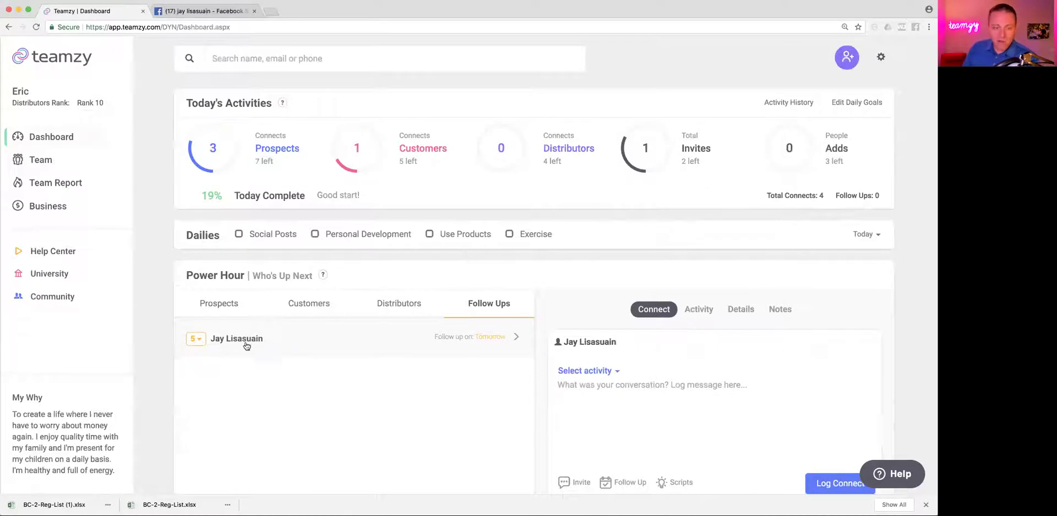
{"action": "scroll", "coordinate": [434, 345], "scroll_direction": "down", "scroll_amount": 3}
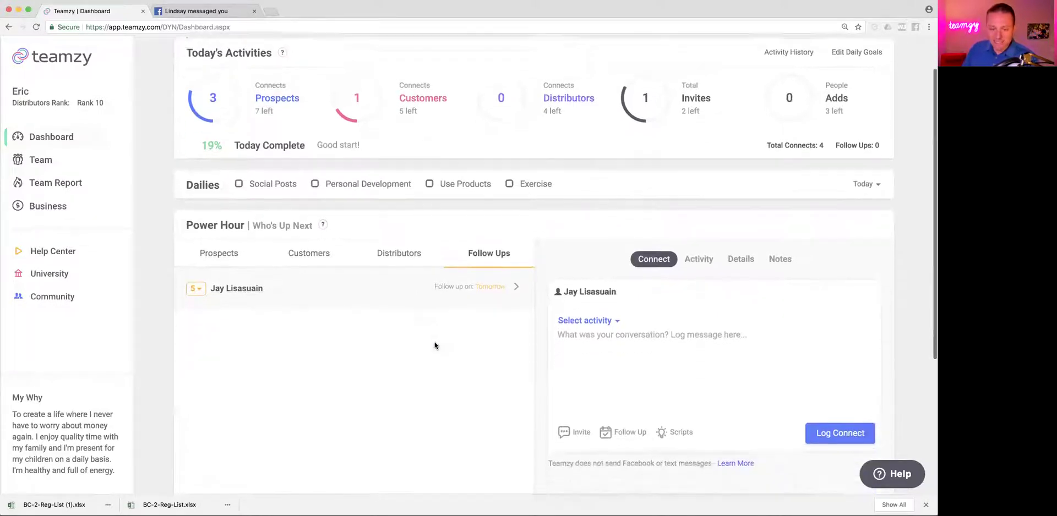
{"action": "left_click", "coordinate": [610, 296]}
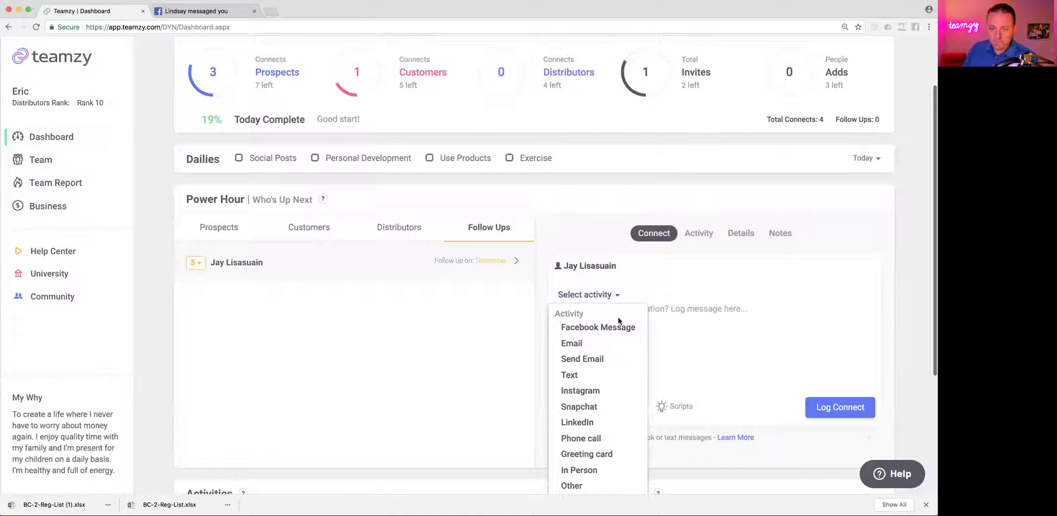
{"action": "left_click", "coordinate": [604, 328]}
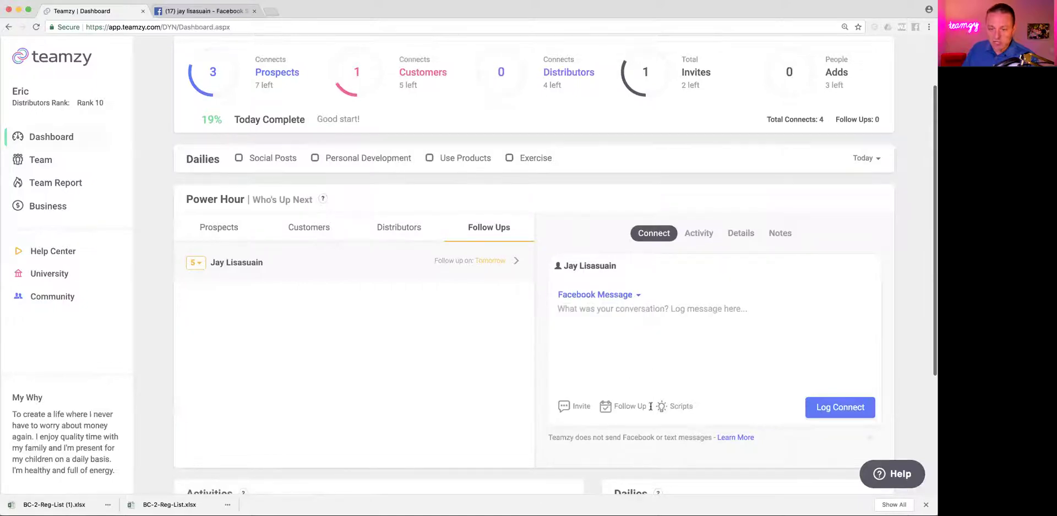
- Browse the Facebook script ideas for prospects and copy the "Follow Up 1" script
{"action": "left_click", "coordinate": [678, 410]}
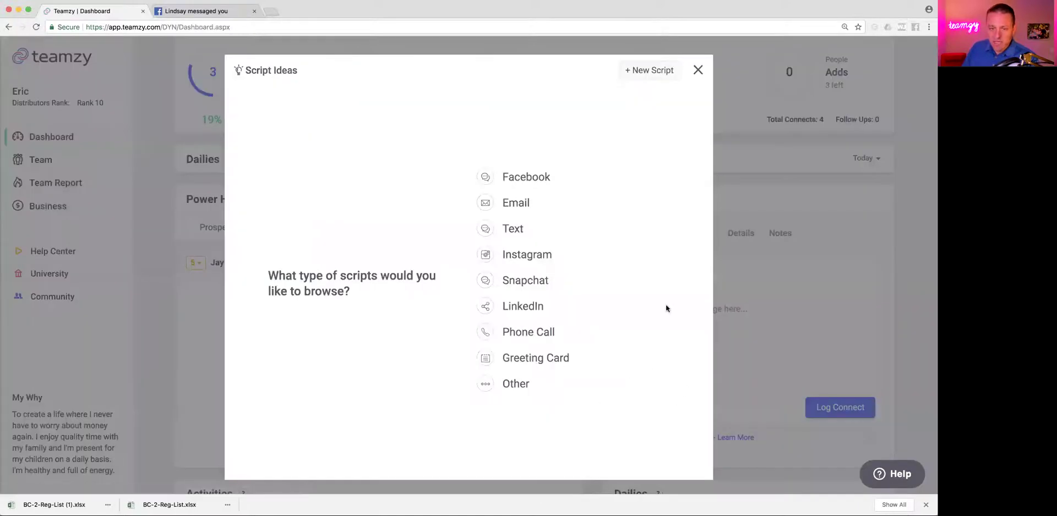
{"action": "left_click", "coordinate": [525, 177]}
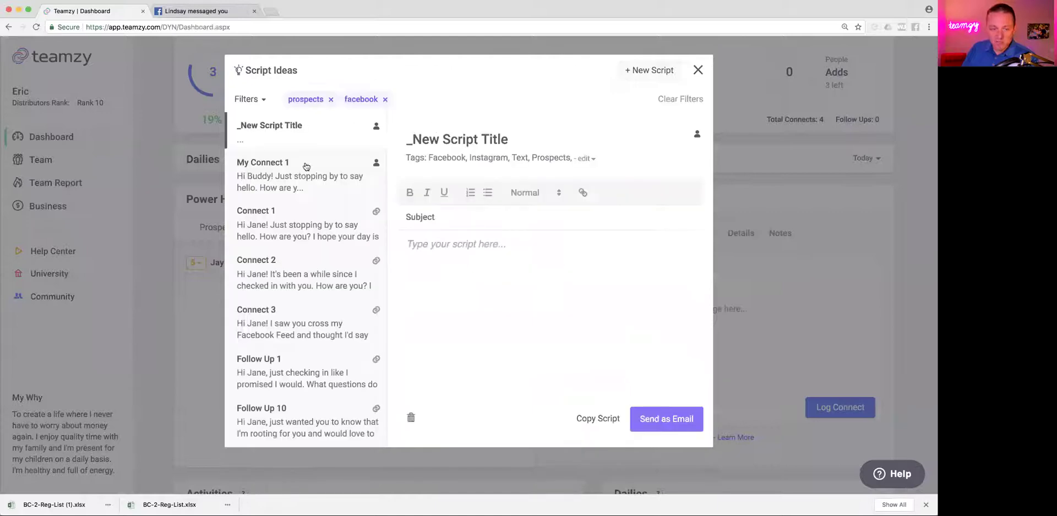
{"action": "left_click", "coordinate": [340, 360]}
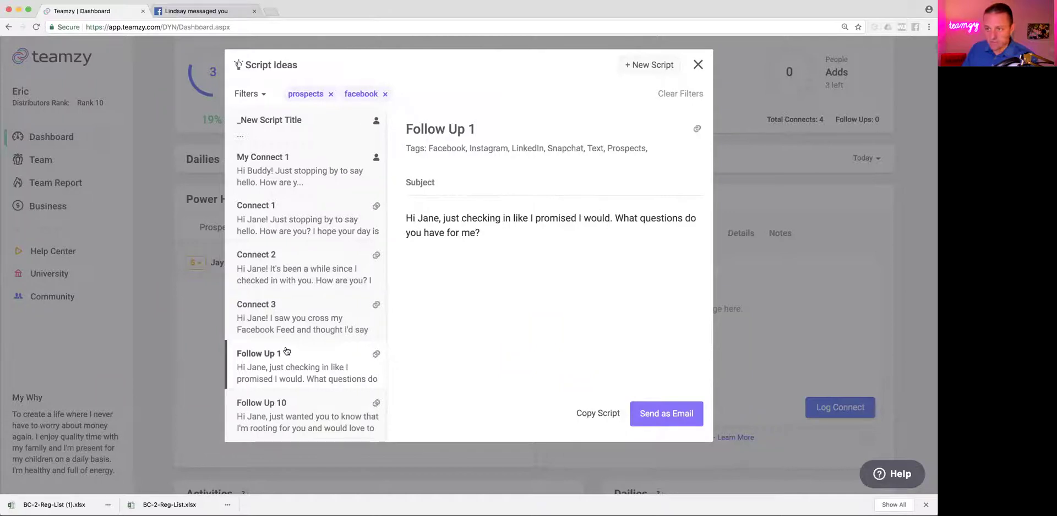
{"action": "scroll", "coordinate": [286, 350], "scroll_direction": "down", "scroll_amount": 10}
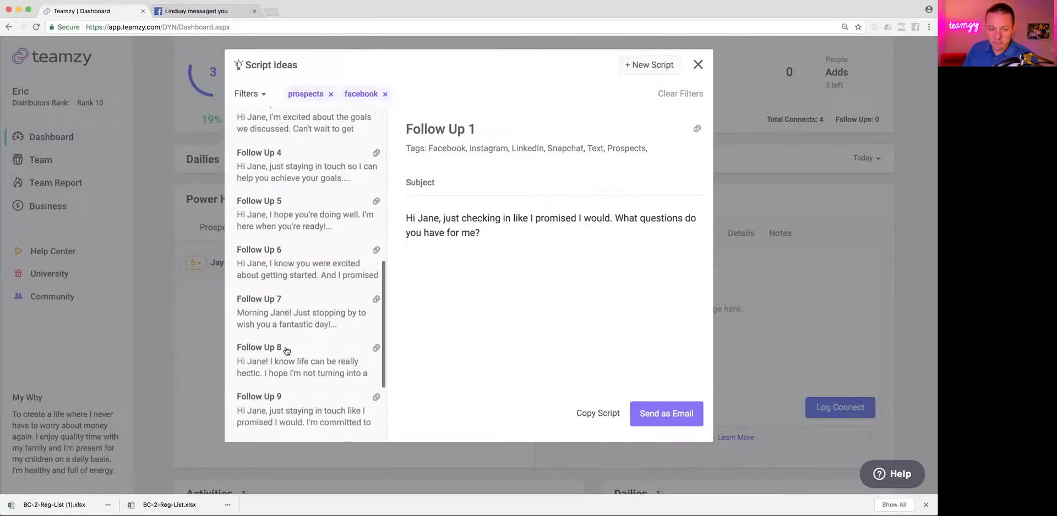
{"action": "scroll", "coordinate": [286, 350], "scroll_direction": "up", "scroll_amount": 10}
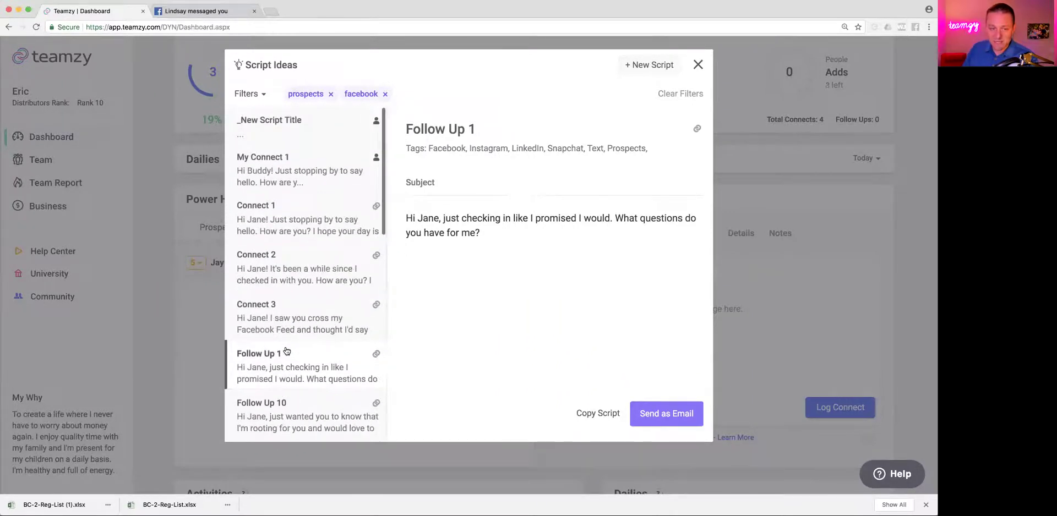
{"action": "left_click", "coordinate": [592, 416]}
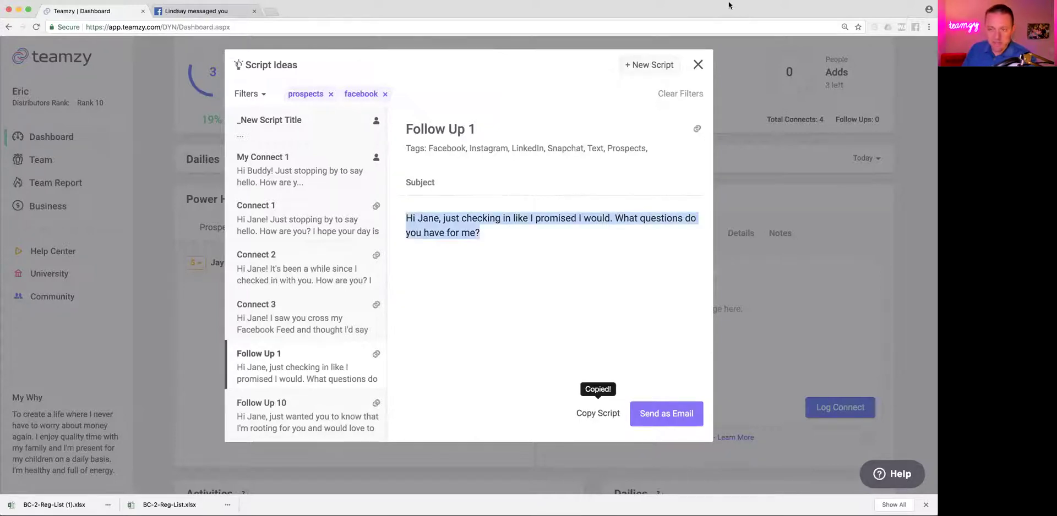
{"action": "left_click", "coordinate": [697, 65]}
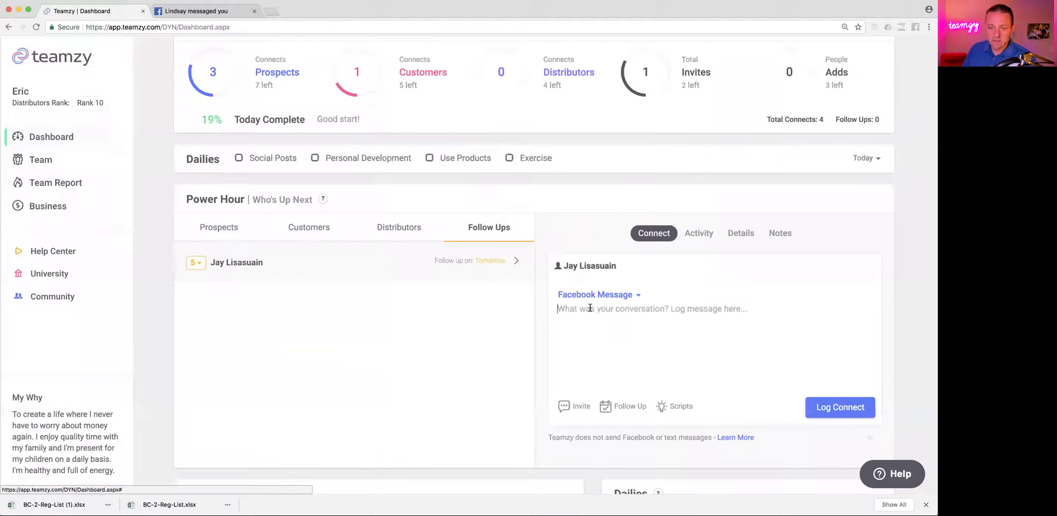
- Paste the script into the follow-up connect message and change the placeholder name to the prospect's first name
{"action": "right_click", "coordinate": [588, 307]}
{"action": "left_click", "coordinate": [603, 356]}
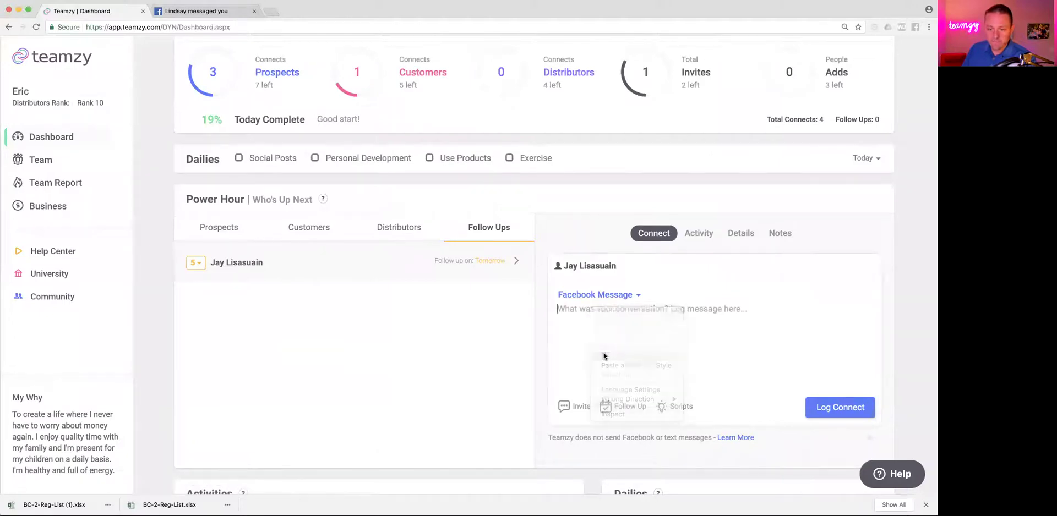
{"action": "left_click", "coordinate": [584, 309]}
{"action": "key", "text": "BackSpace"}
{"action": "key", "text": "BackSpace"}
{"action": "type", "text": "y"}
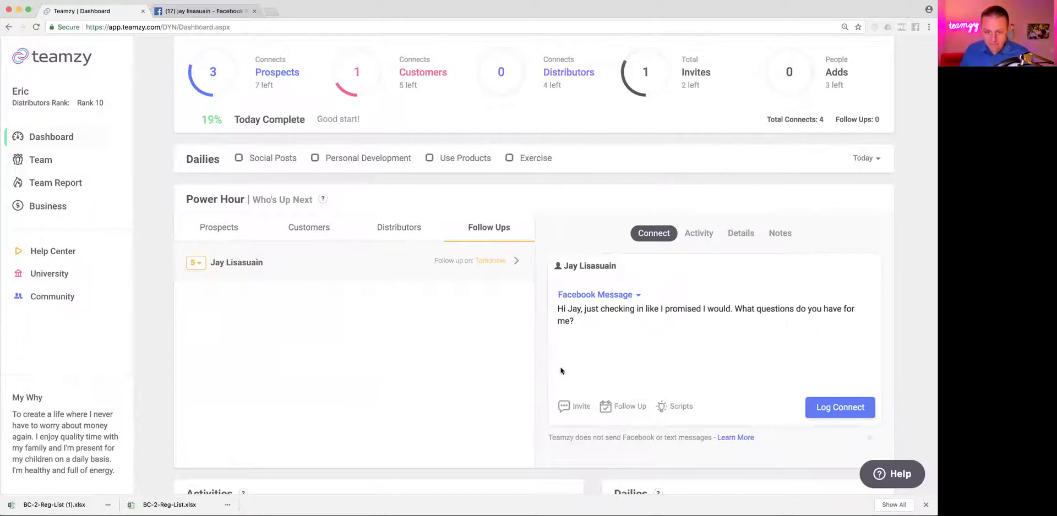
- Add a ☺ at the end of the follow-up message and copy the whole message
{"action": "type", "text": "☺"}
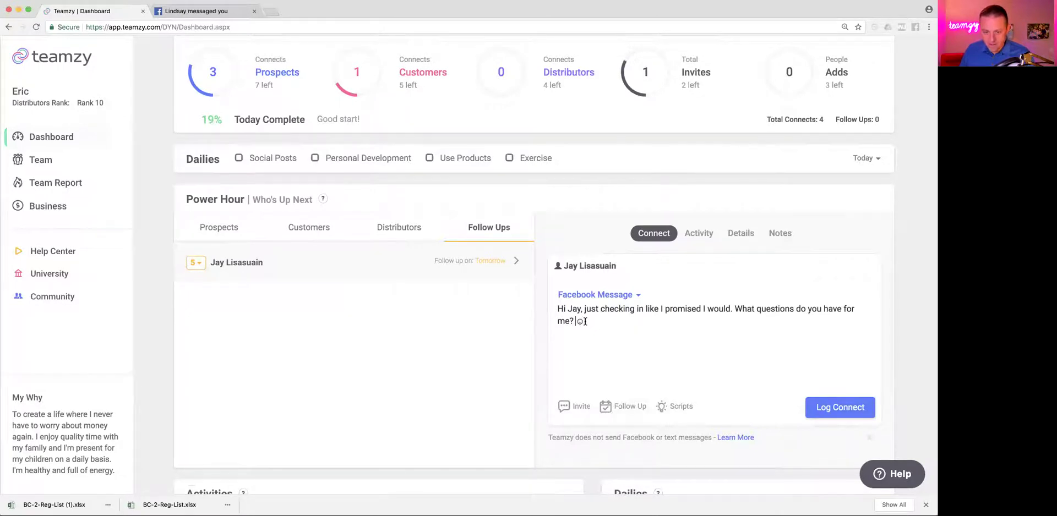
{"action": "key", "text": "BackSpace"}
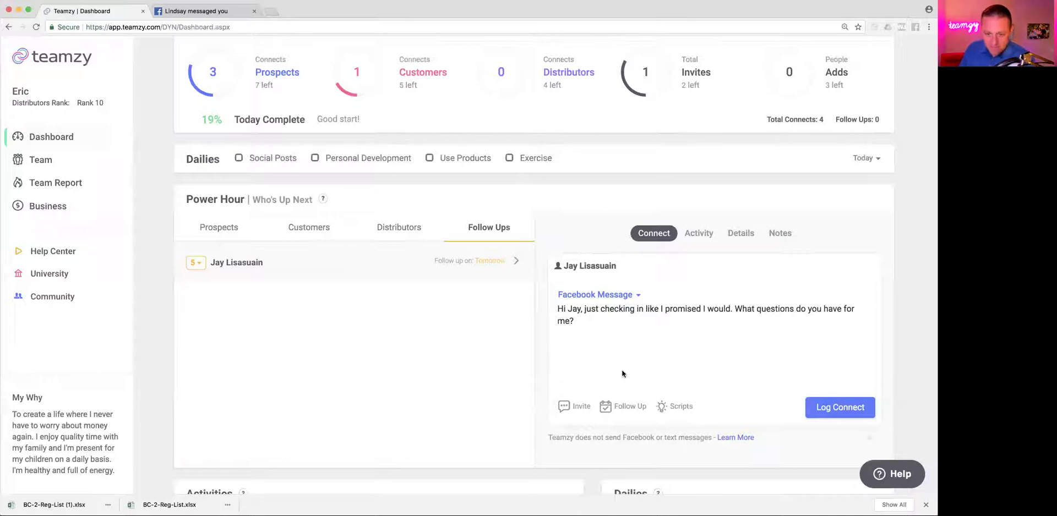
{"action": "key", "text": "super+z"}
{"action": "scroll", "coordinate": [603, 332], "scroll_direction": "down", "scroll_amount": 2}
{"action": "scroll", "coordinate": [604, 331], "scroll_direction": "up", "scroll_amount": 5}
{"action": "scroll", "coordinate": [603, 330], "scroll_direction": "down", "scroll_amount": 3}
{"action": "left_click_drag", "start_coordinate": [557, 290], "coordinate": [583, 301]}
{"action": "left_click", "coordinate": [589, 296]}
{"action": "right_click", "coordinate": [584, 296]}
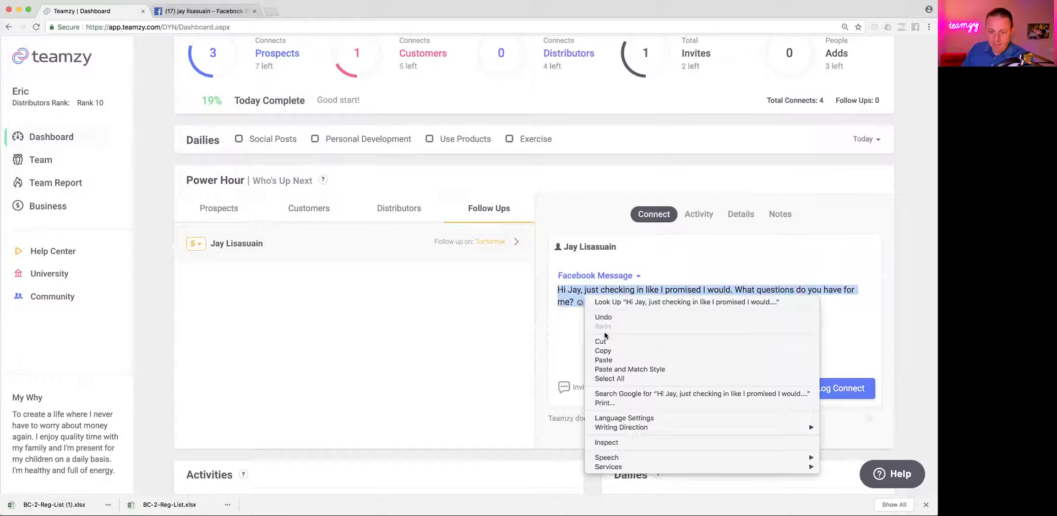
{"action": "left_click", "coordinate": [612, 353]}
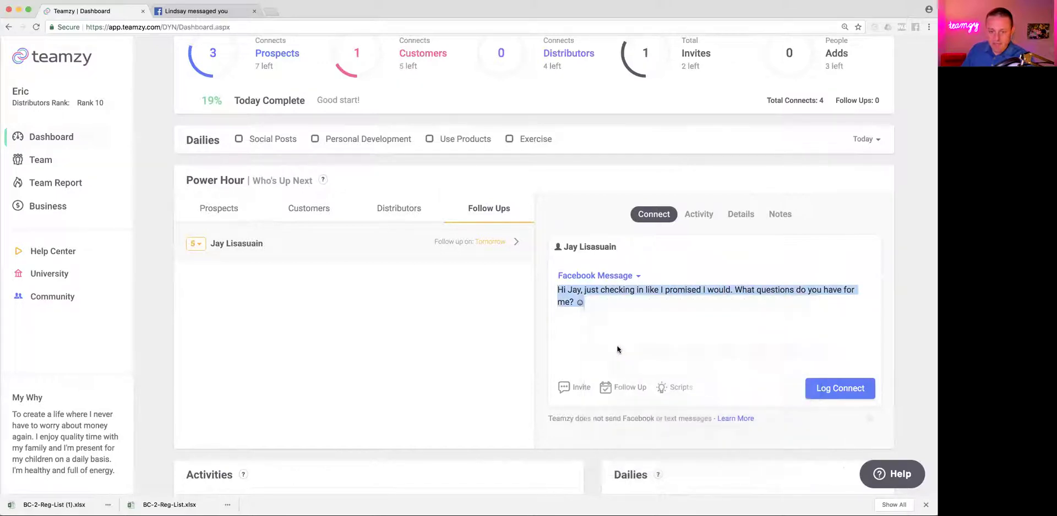
- Switch to Facebook, close the open chat, and send the copied follow-up message to the prospect in a new message
{"action": "left_click", "coordinate": [203, 11]}
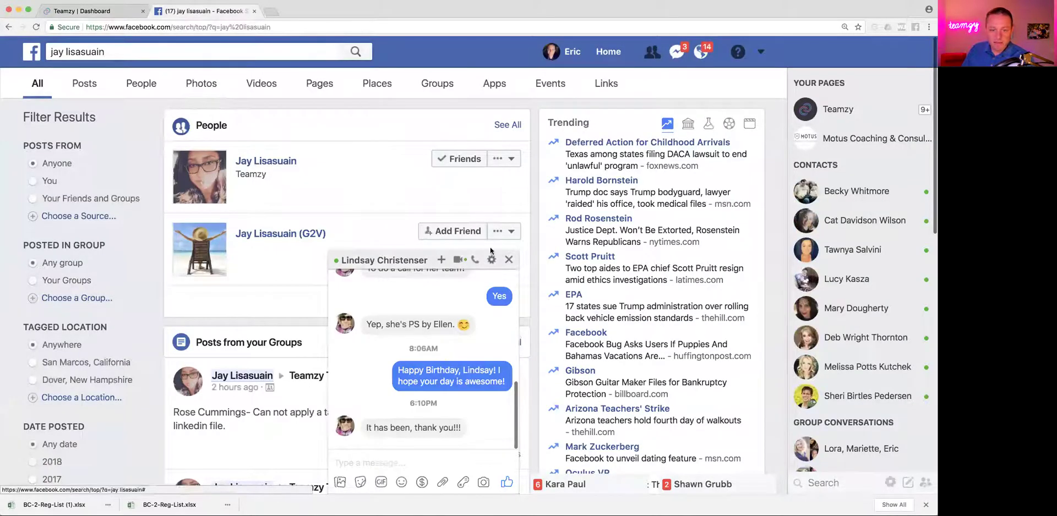
{"action": "left_click", "coordinate": [509, 260]}
{"action": "left_click", "coordinate": [504, 158]}
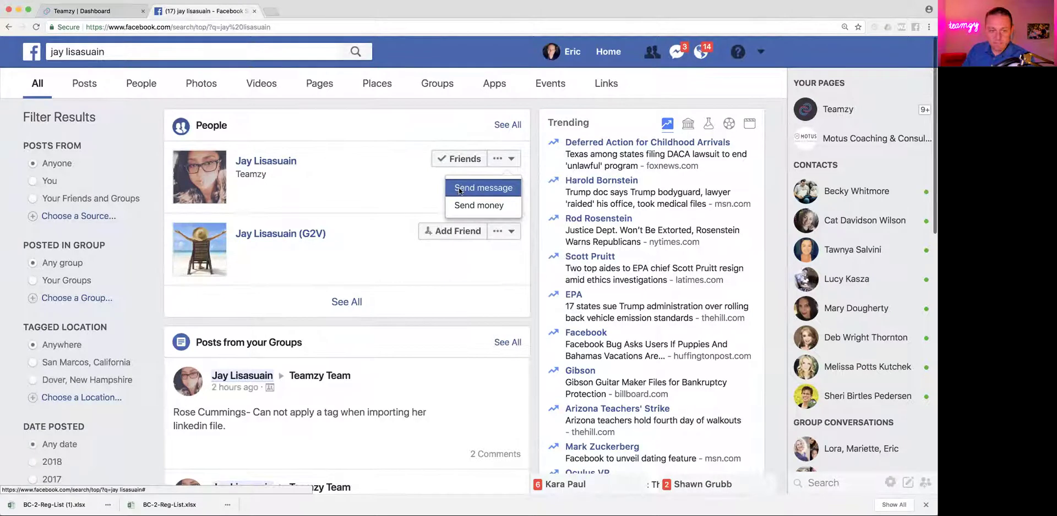
{"action": "left_click", "coordinate": [479, 188]}
{"action": "right_click", "coordinate": [392, 204]}
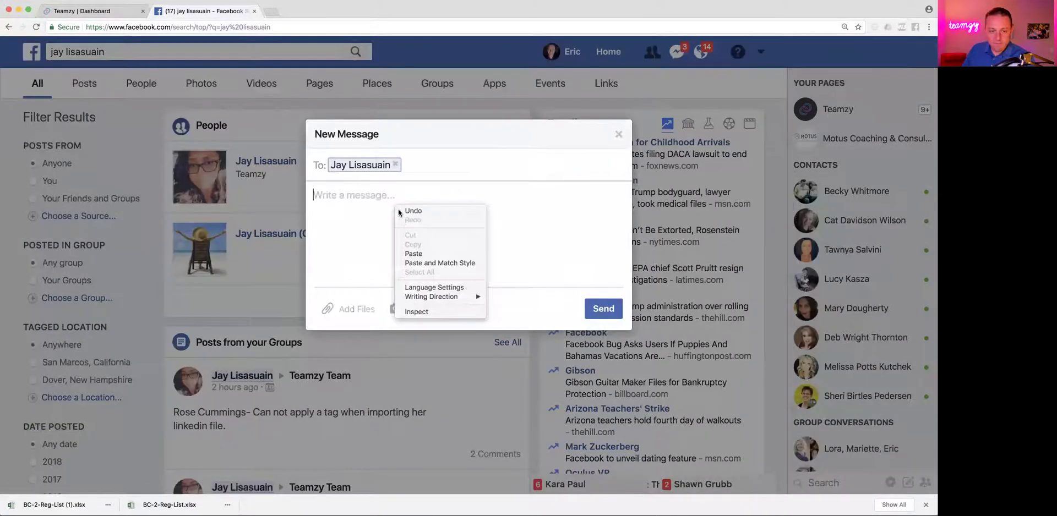
{"action": "left_click", "coordinate": [430, 259]}
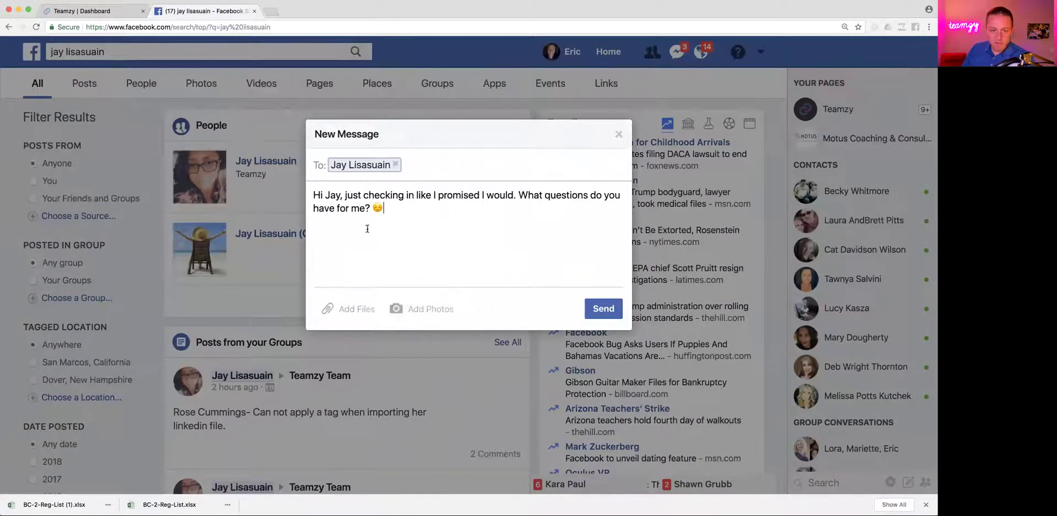
{"action": "left_click", "coordinate": [600, 309]}
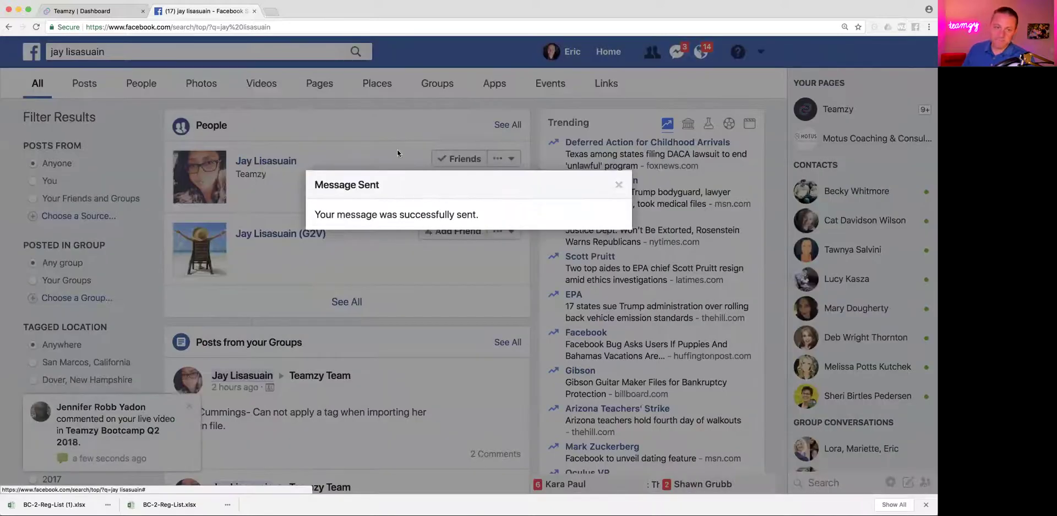
- Dismiss the sent-message notice and return to the Facebook home page
{"action": "left_click", "coordinate": [618, 184]}
{"action": "left_click", "coordinate": [618, 184]}
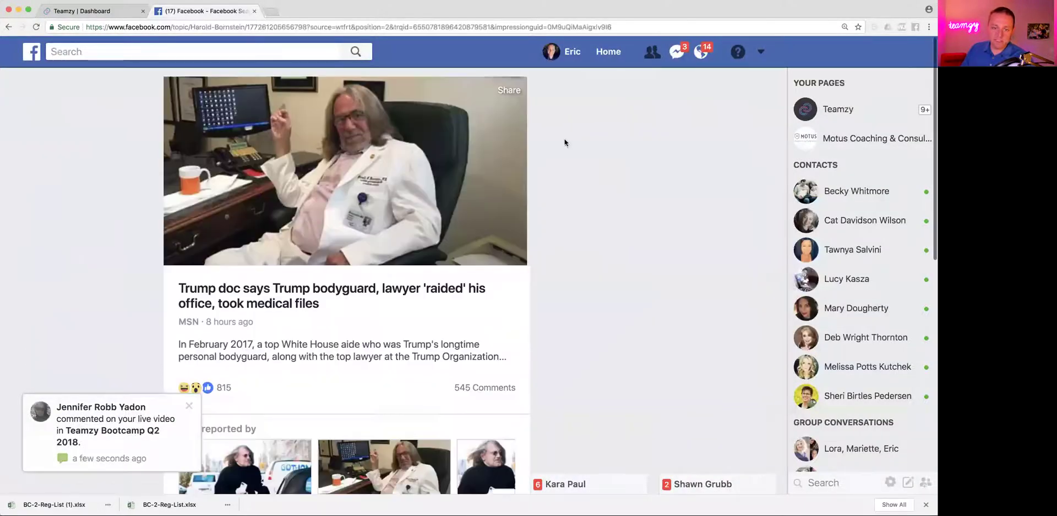
{"action": "left_click", "coordinate": [608, 51]}
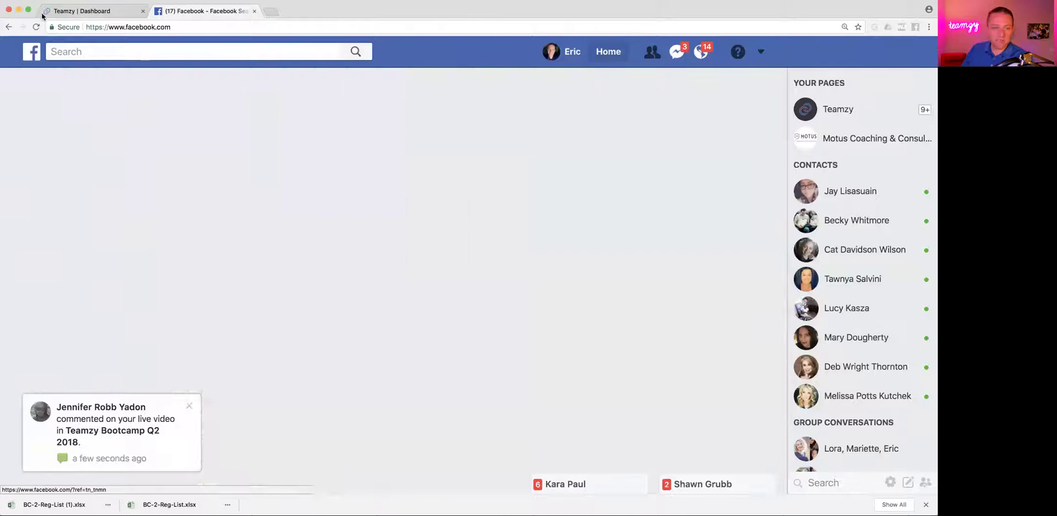
- Back in Teamzy, set the prospect's next follow-up to Tomorrow and log the Facebook Message connect
{"action": "left_click", "coordinate": [43, 13]}
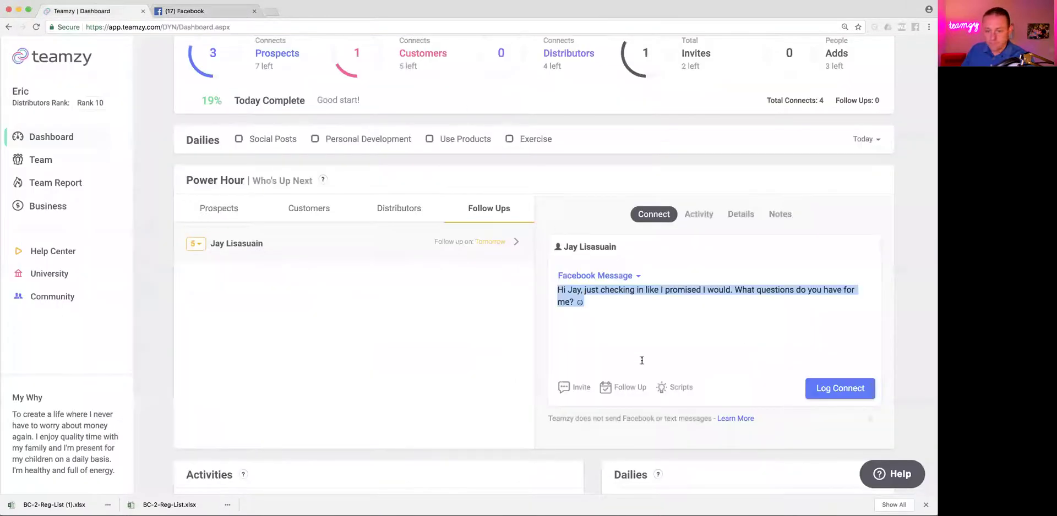
{"action": "left_click", "coordinate": [608, 353]}
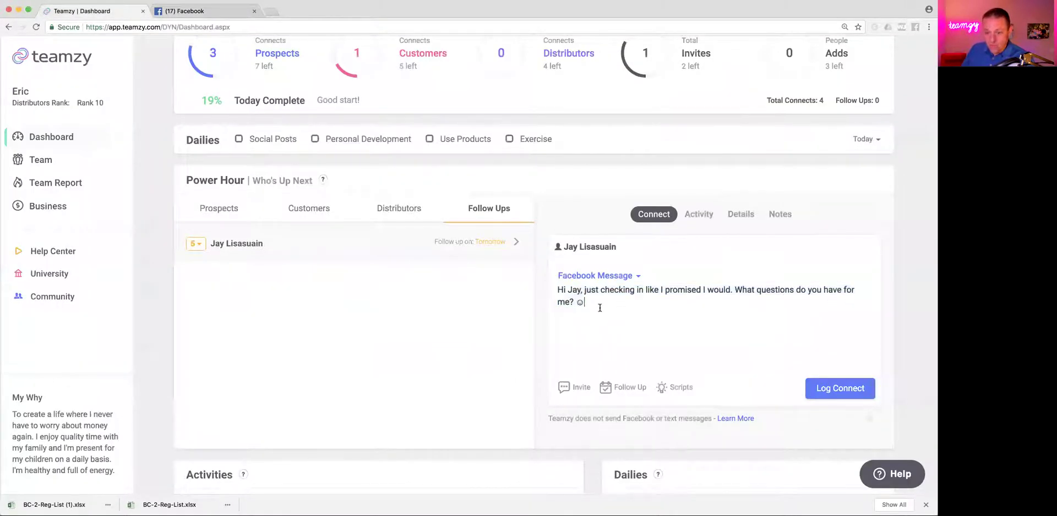
{"action": "left_click", "coordinate": [629, 389]}
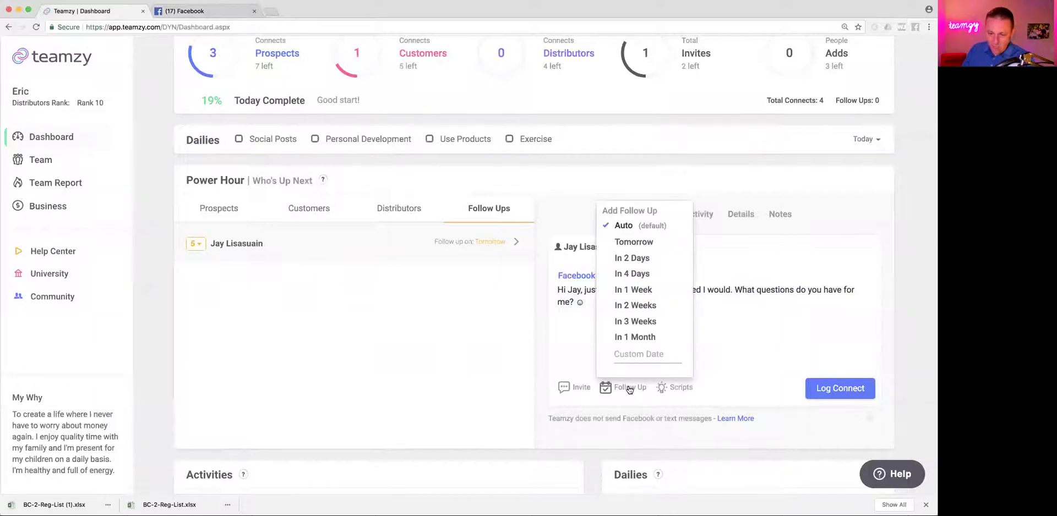
{"action": "left_click", "coordinate": [639, 243]}
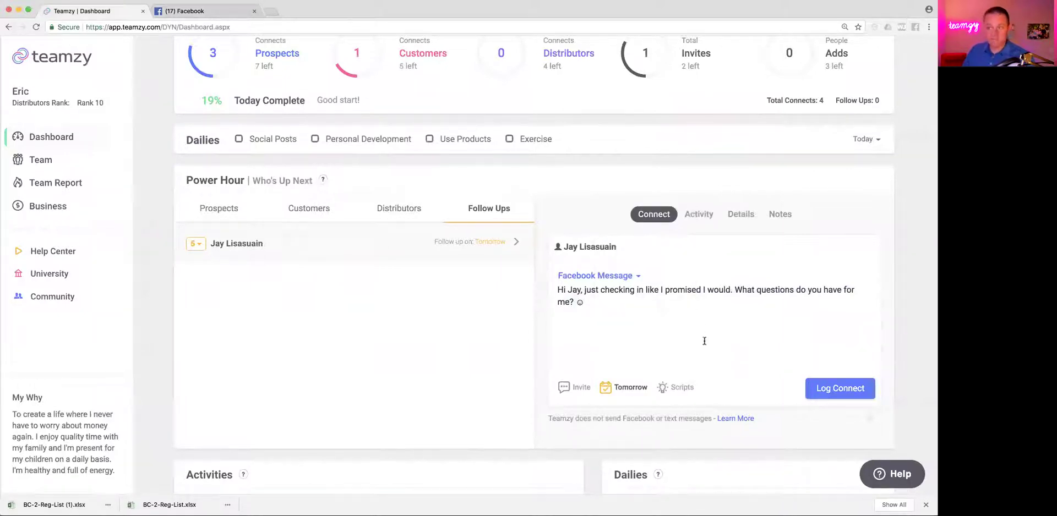
{"action": "left_click", "coordinate": [824, 390]}
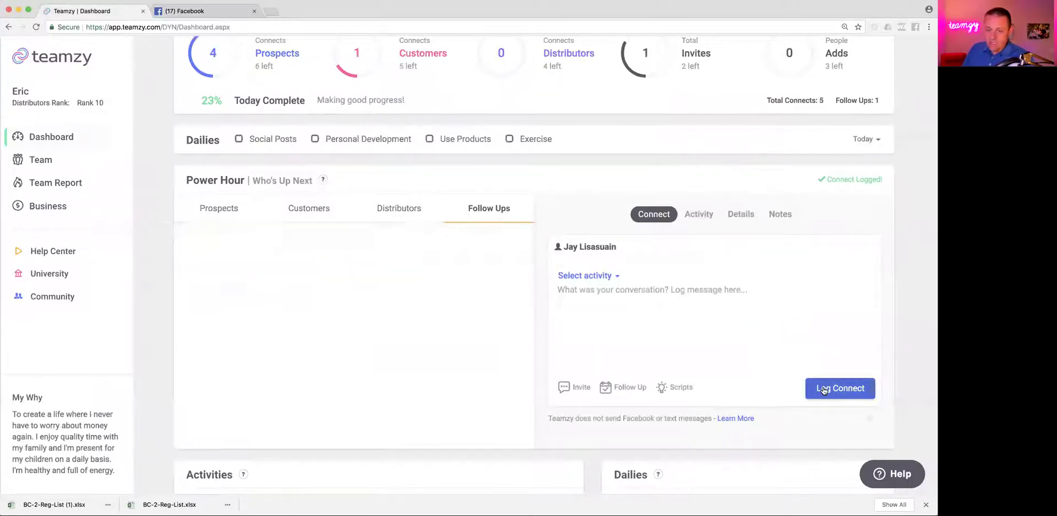
- Search for the prospect by first name, open the team record to check its follow-up date, and return to the Dashboard
{"action": "scroll", "coordinate": [450, 302], "scroll_direction": "up", "scroll_amount": 2}
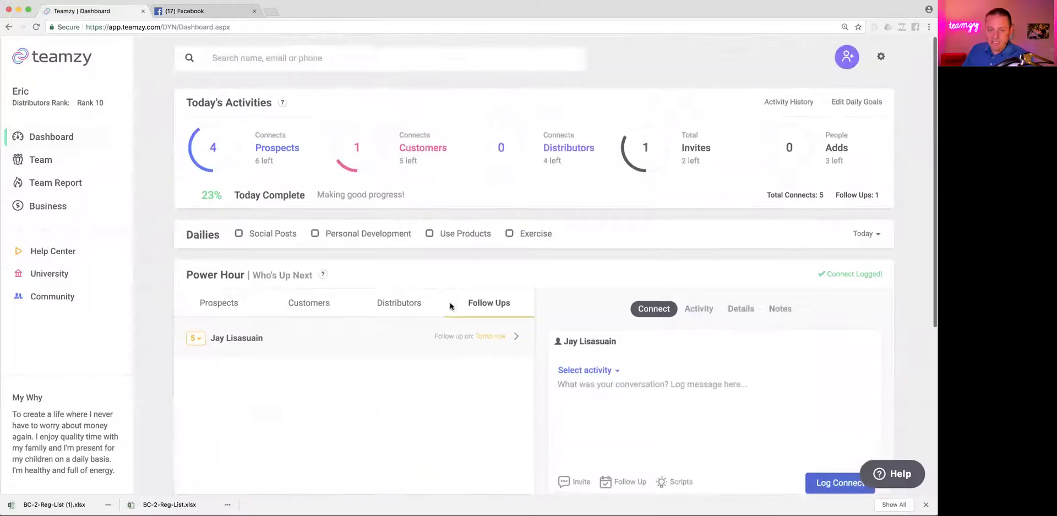
{"action": "left_click", "coordinate": [389, 55]}
{"action": "type", "text": "jay"}
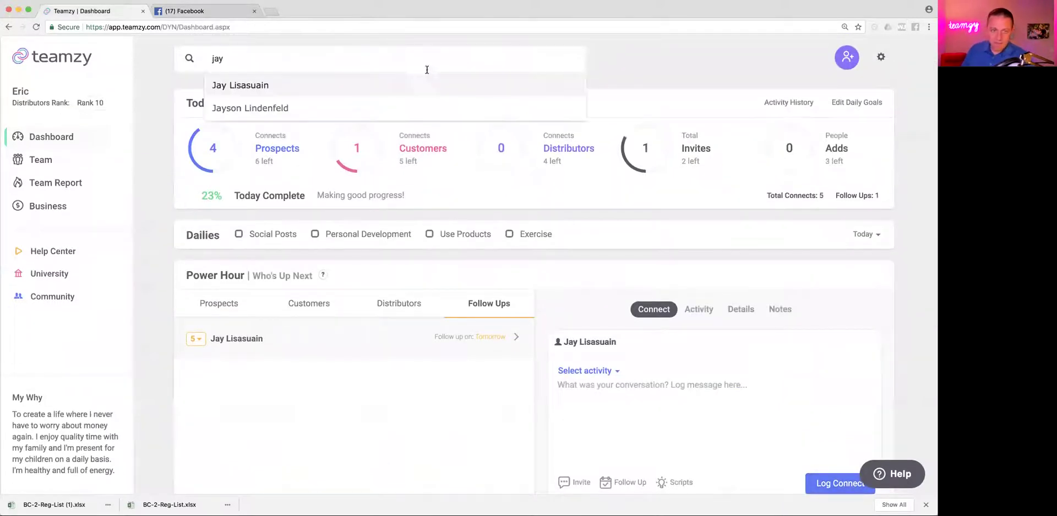
{"action": "left_click", "coordinate": [422, 85]}
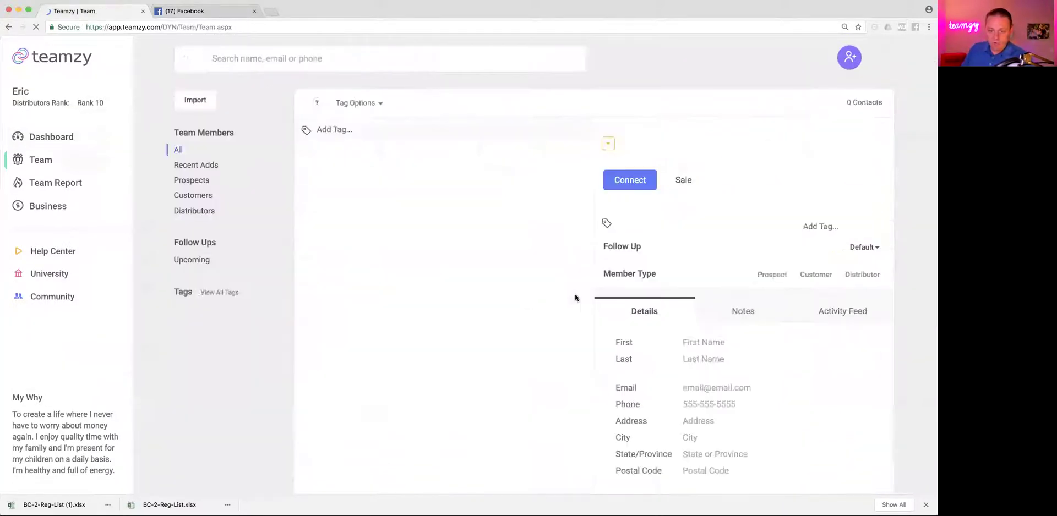
{"action": "left_click", "coordinate": [858, 260]}
{"action": "left_click", "coordinate": [844, 288]}
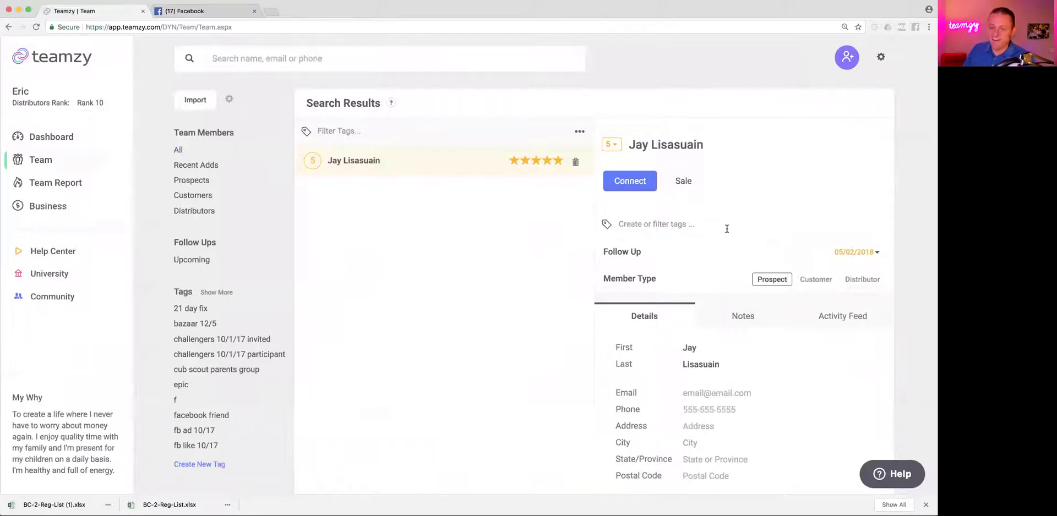
{"action": "left_click", "coordinate": [60, 137]}
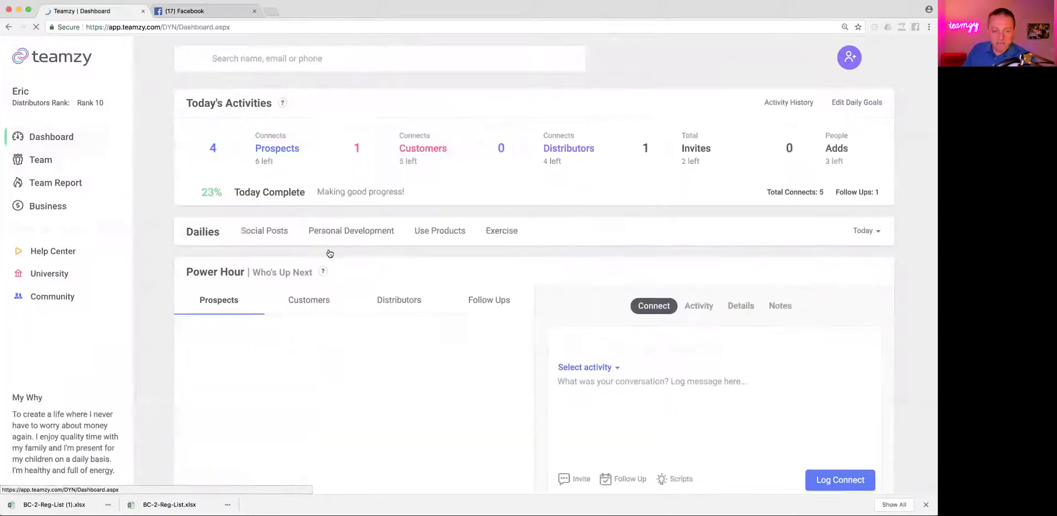